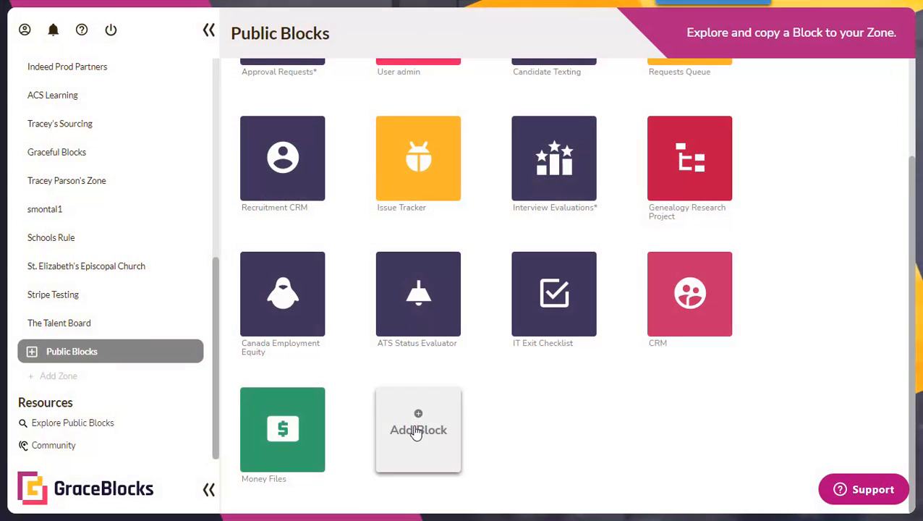
# Add a new block to Public Blocks, name it Salary Analysis and set its color to #41355c.
pyautogui.click(417, 431)
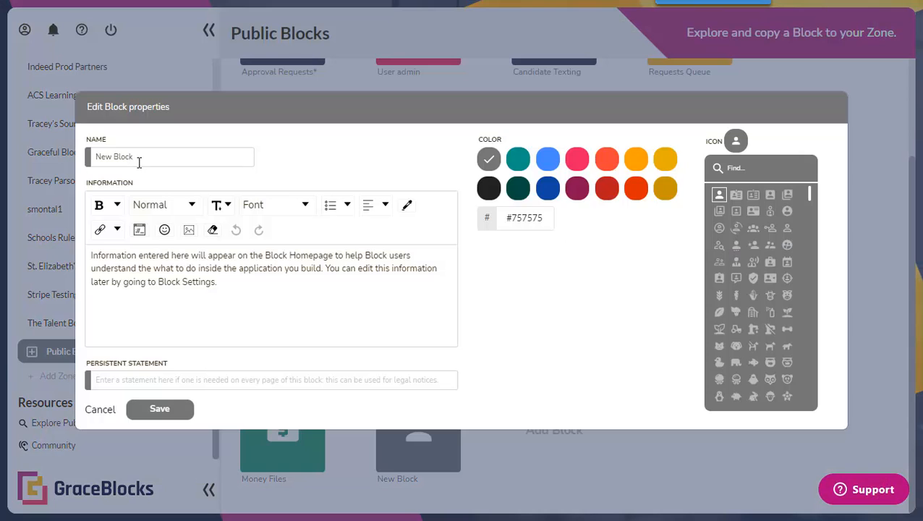
pyautogui.tripleClick(139, 159)
pyautogui.write('Salar')
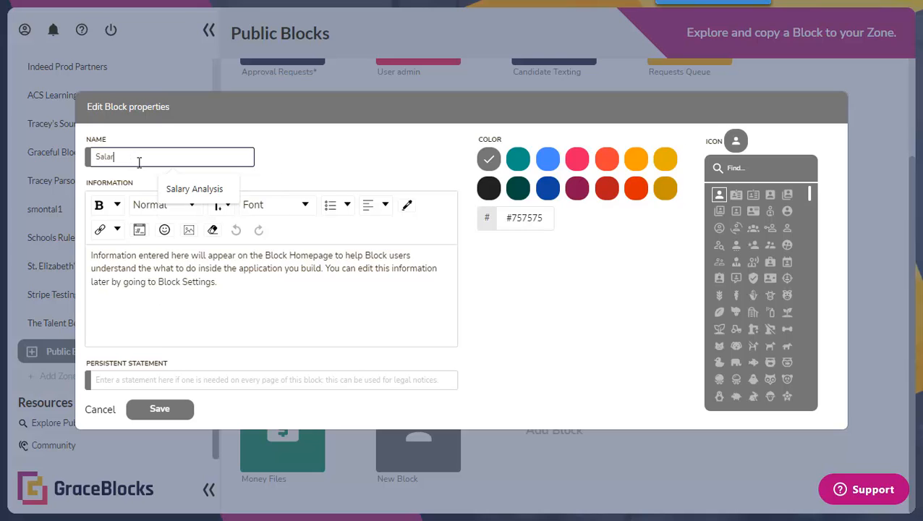
pyautogui.write('y Analysis')
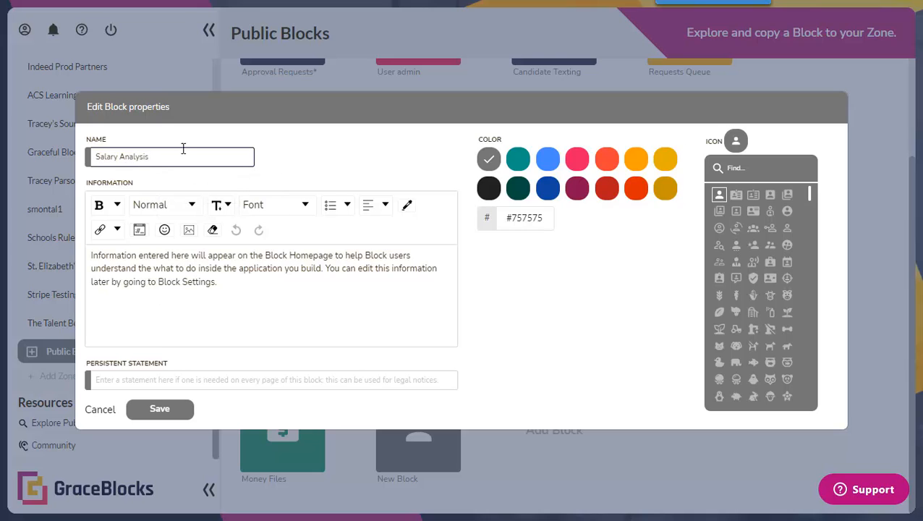
pyautogui.click(495, 226)
pyautogui.write('#41355c')
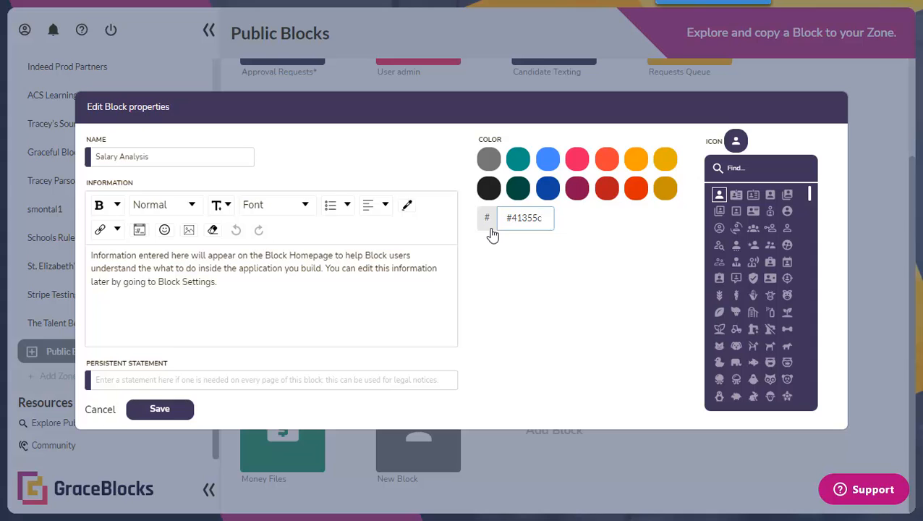
# Copy the home page image URL from Notepad and clear the block's default information text.
pyautogui.hotkey('alt', 'Tab')
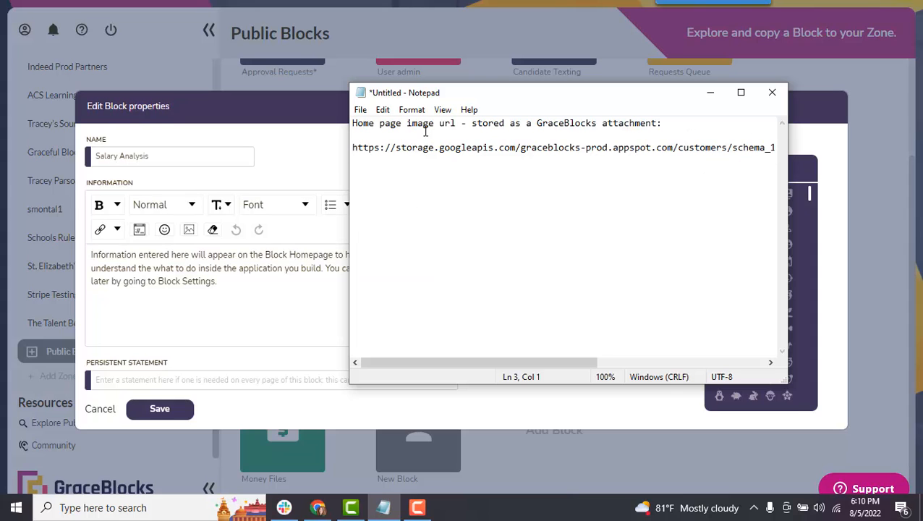
pyautogui.hotkey('shift', 'End')
pyautogui.click(293, 295)
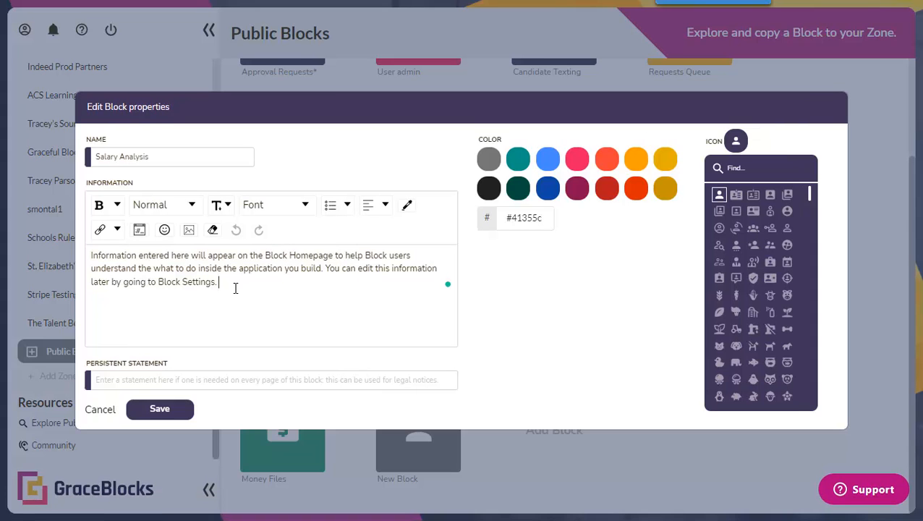
pyautogui.moveTo(235, 288); pyautogui.dragTo(49, 243)
pyautogui.press('BackSpace')
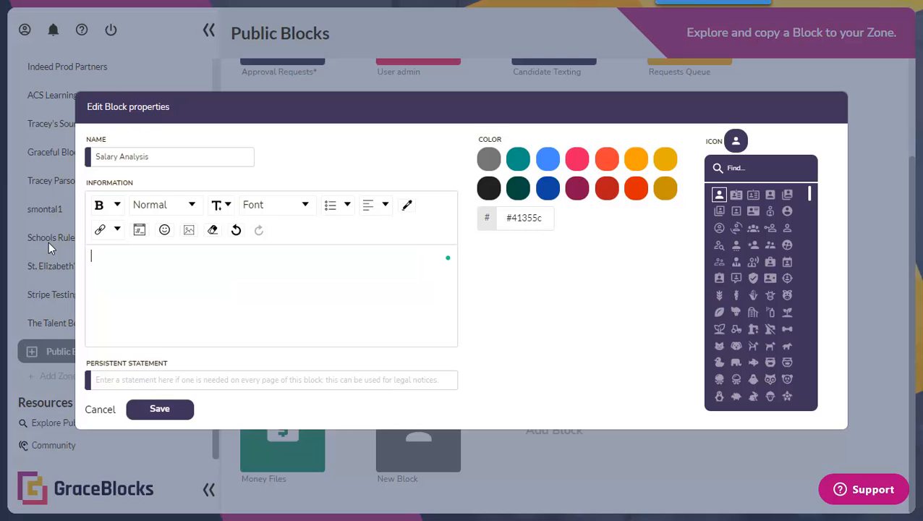
# Insert the image from the copied URL into the block information with a width of 100%.
pyautogui.click(189, 230)
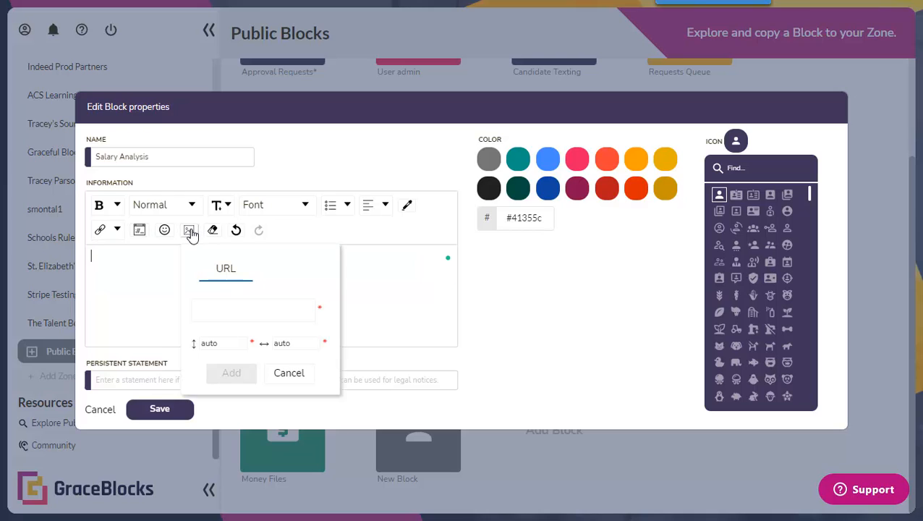
pyautogui.hotkey('ctrl', 'v')
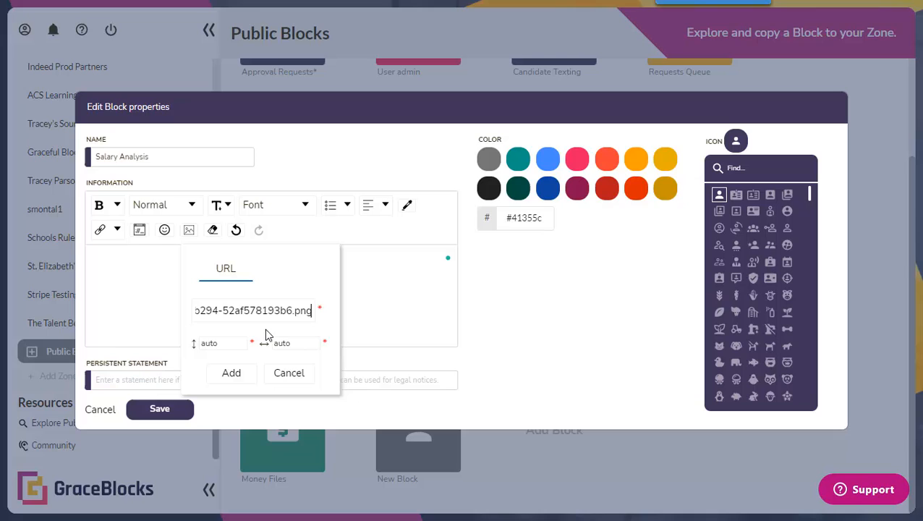
pyautogui.doubleClick(302, 346)
pyautogui.write('100%')
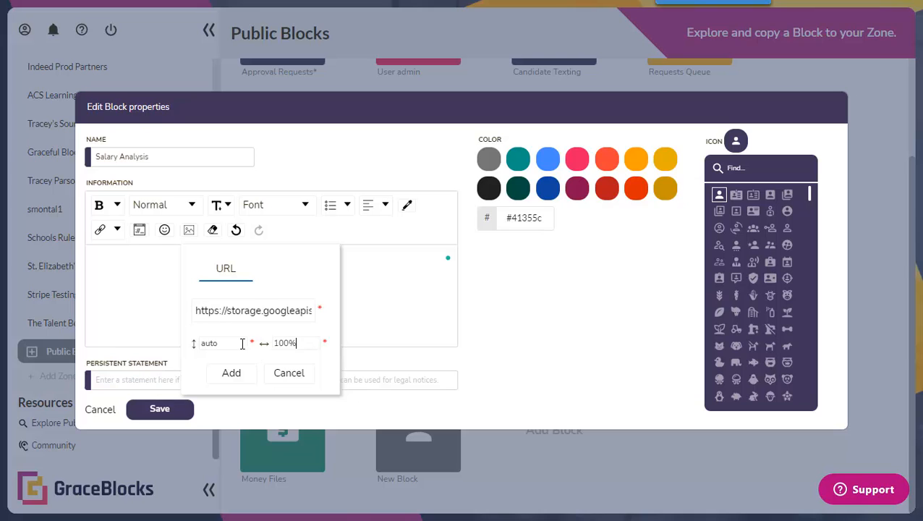
pyautogui.click(242, 371)
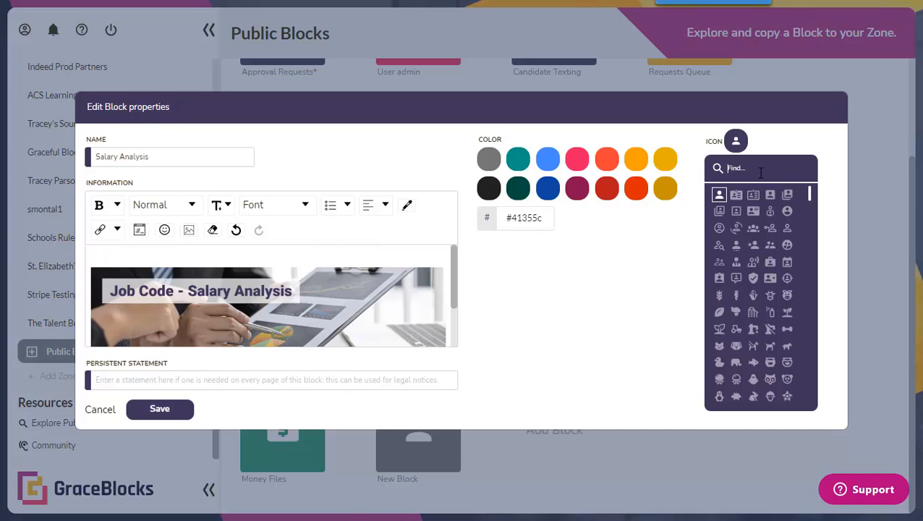
# Find icons matching "money", choose the person with banknote icon for the block and save its properties.
pyautogui.click(760, 172)
pyautogui.write('money')
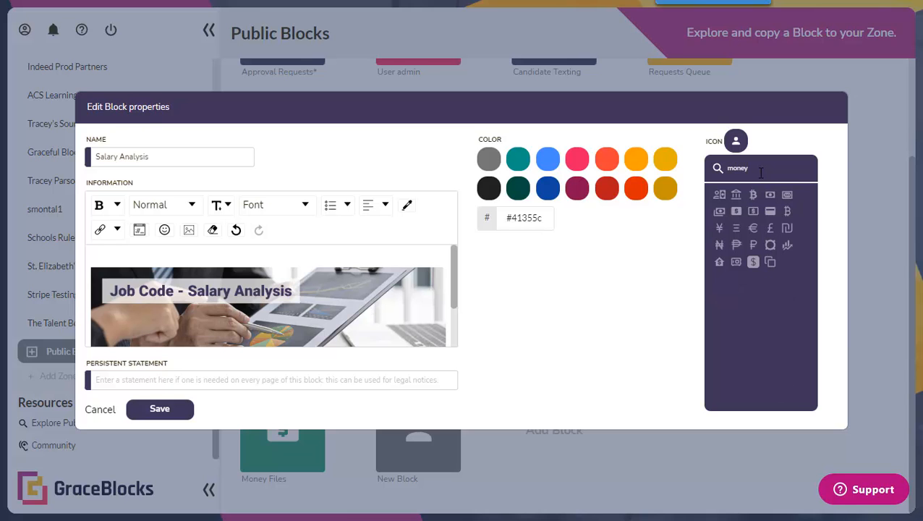
pyautogui.click(718, 194)
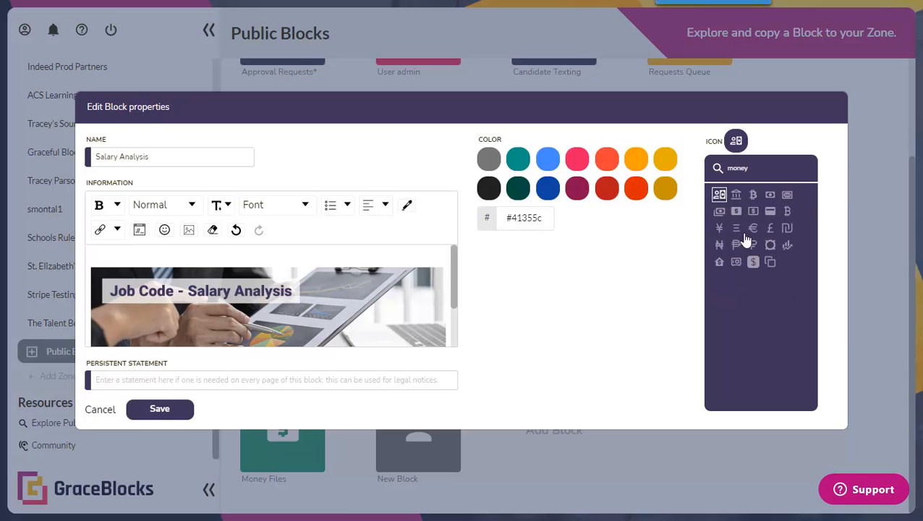
pyautogui.click(160, 410)
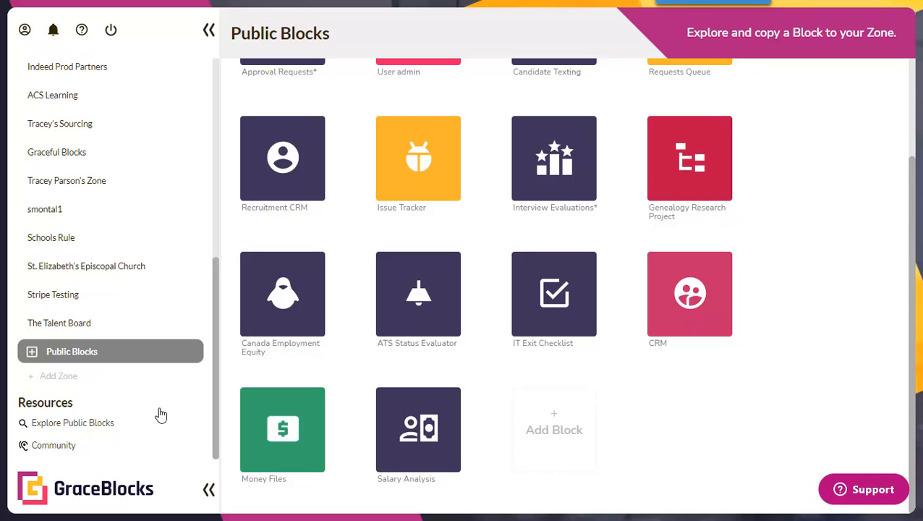
# Open the Salary Analysis block and create a tab from the Job Codes CSV file in Downloads.
pyautogui.click(408, 439)
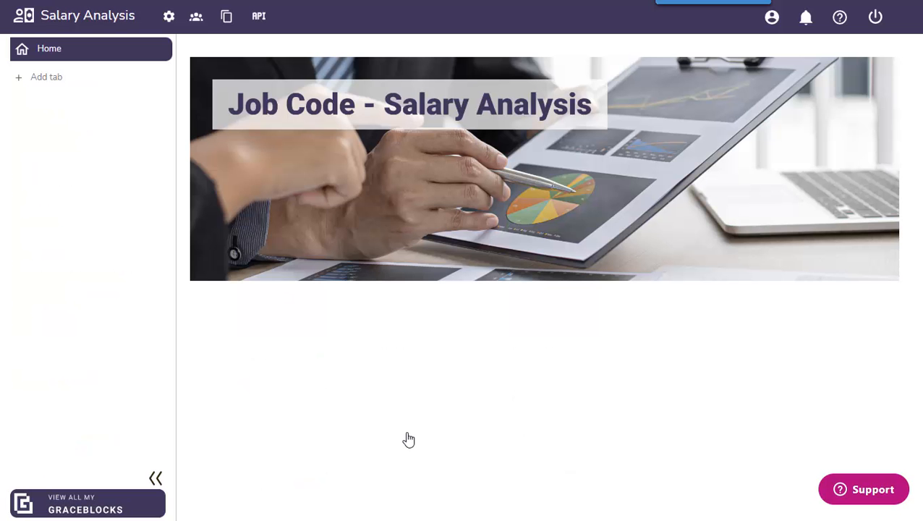
pyautogui.click(29, 83)
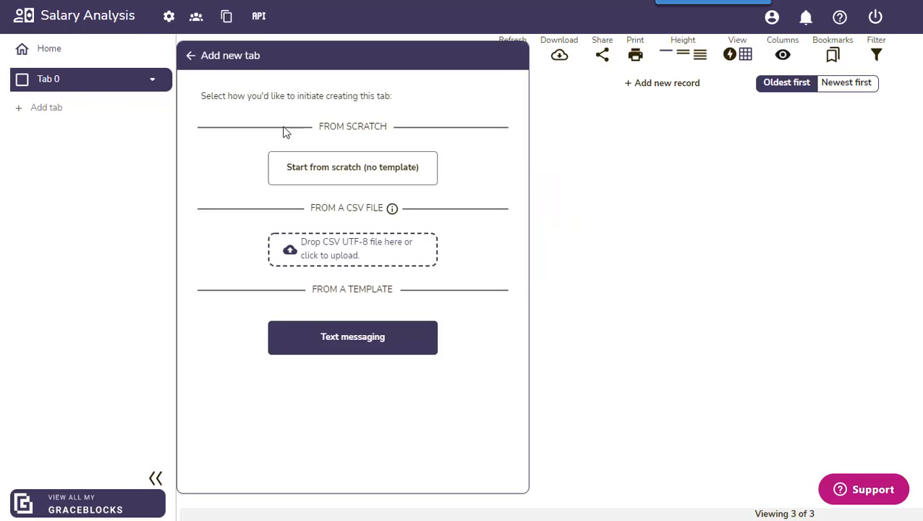
pyautogui.click(358, 255)
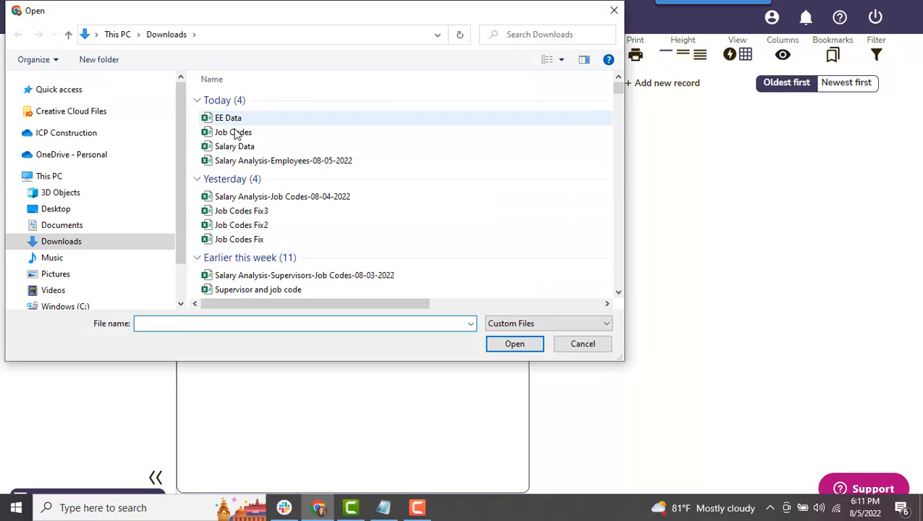
pyautogui.click(238, 131)
pyautogui.click(514, 343)
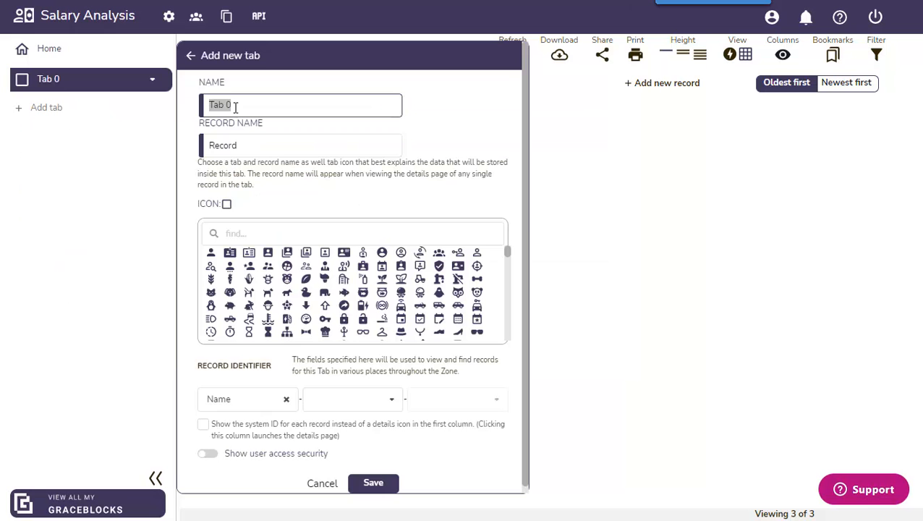
# Name the tab Job Codes, give it the outlined briefcase icon found with "brie", and save it.
pyautogui.write('Job Codes')
pyautogui.click(252, 235)
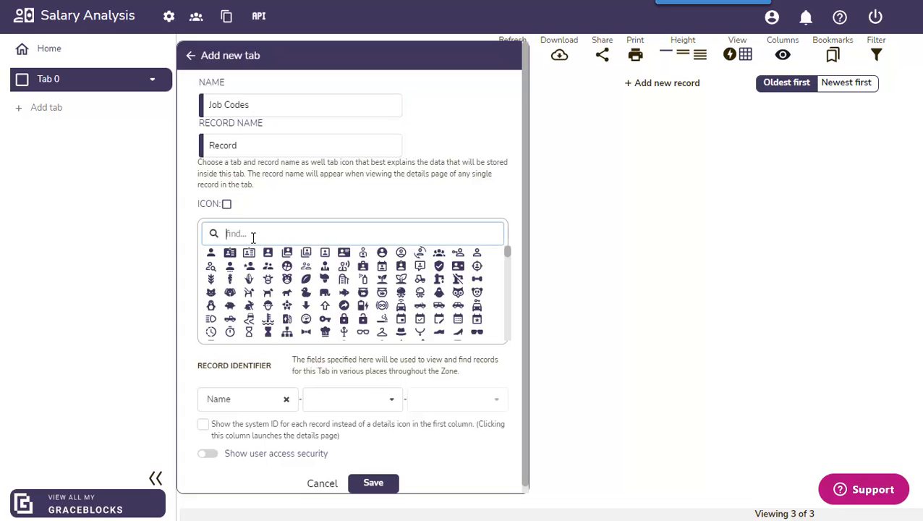
pyautogui.write('brie')
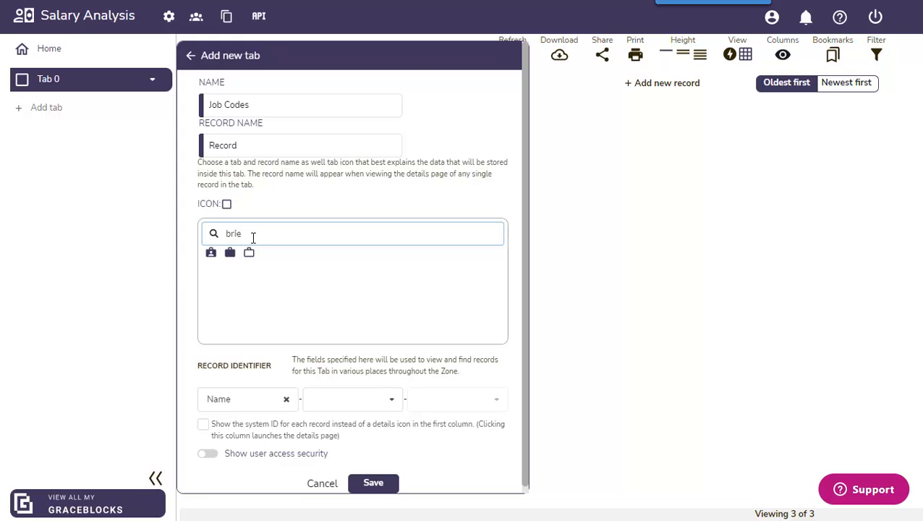
pyautogui.click(249, 254)
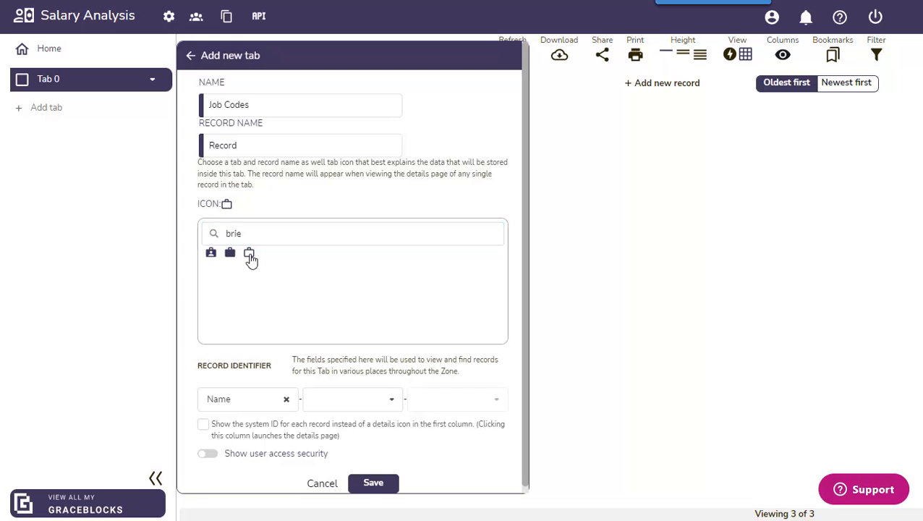
pyautogui.click(371, 484)
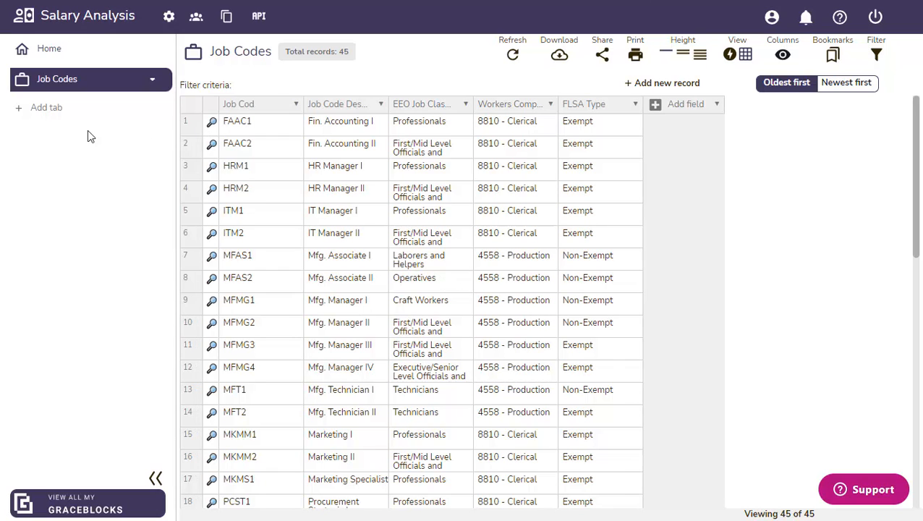
# Create another tab from the EE Data CSV file in Downloads.
pyautogui.click(57, 109)
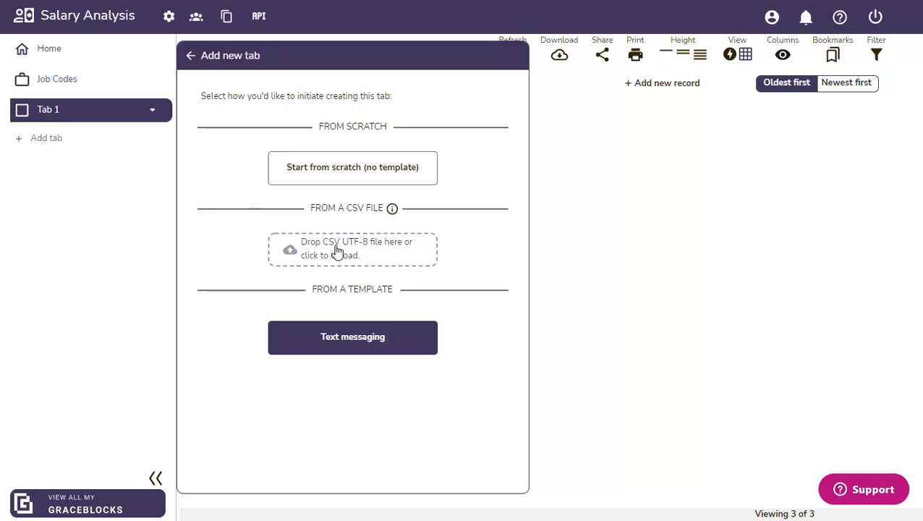
pyautogui.click(337, 250)
pyautogui.click(235, 122)
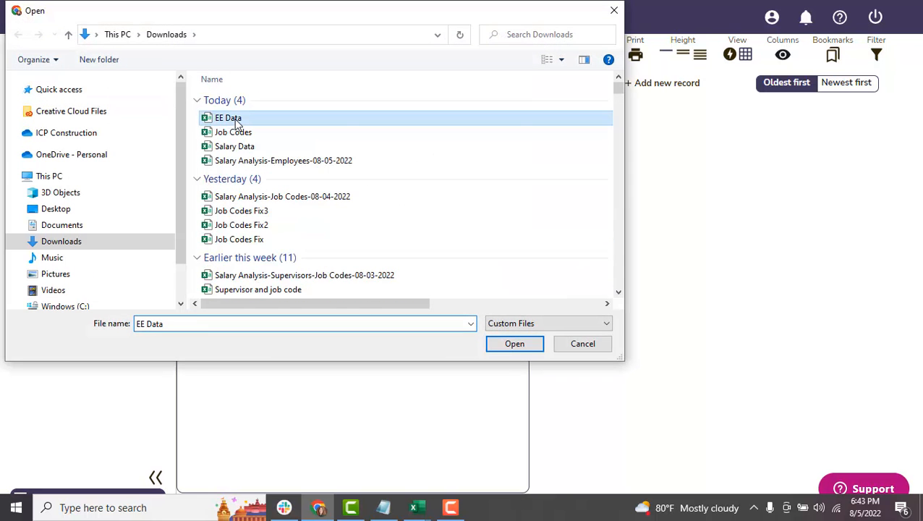
pyautogui.click(513, 345)
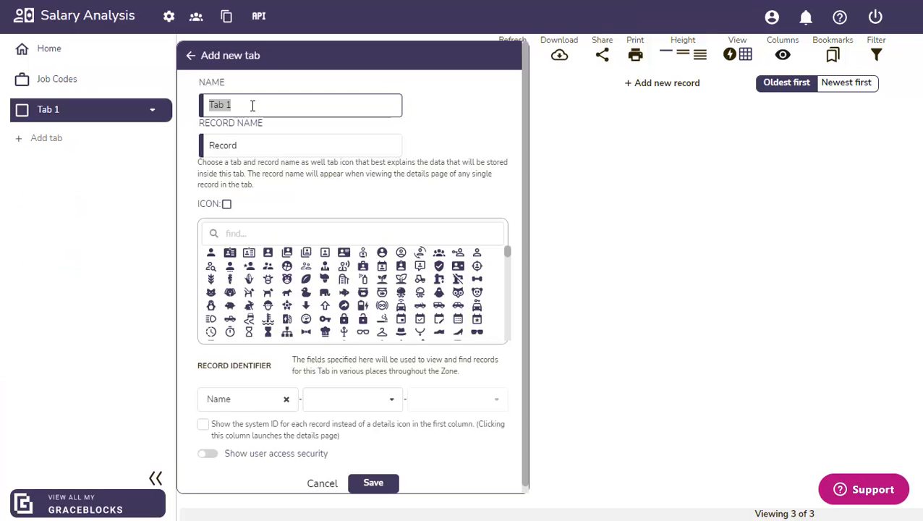
# Name the tab Employees, give it the outlined ID card icon and save it.
pyautogui.write('Employees')
pyautogui.click(248, 253)
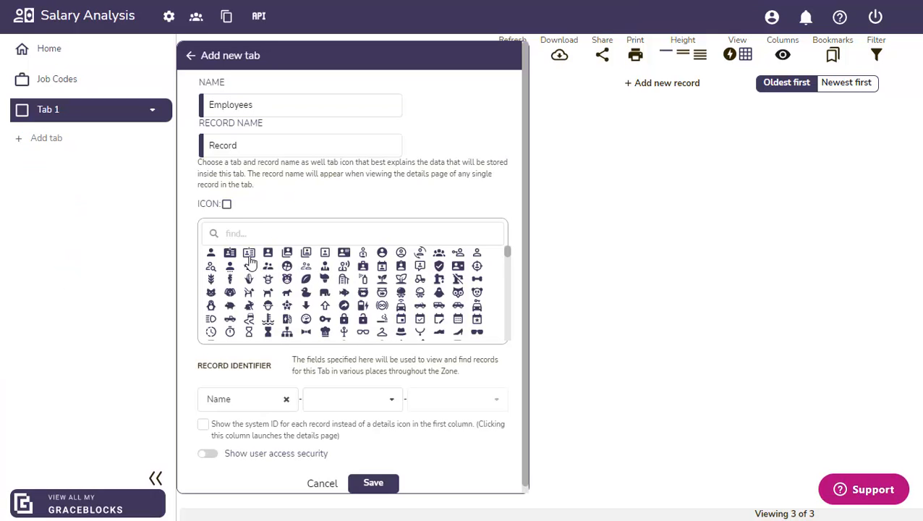
pyautogui.click(366, 483)
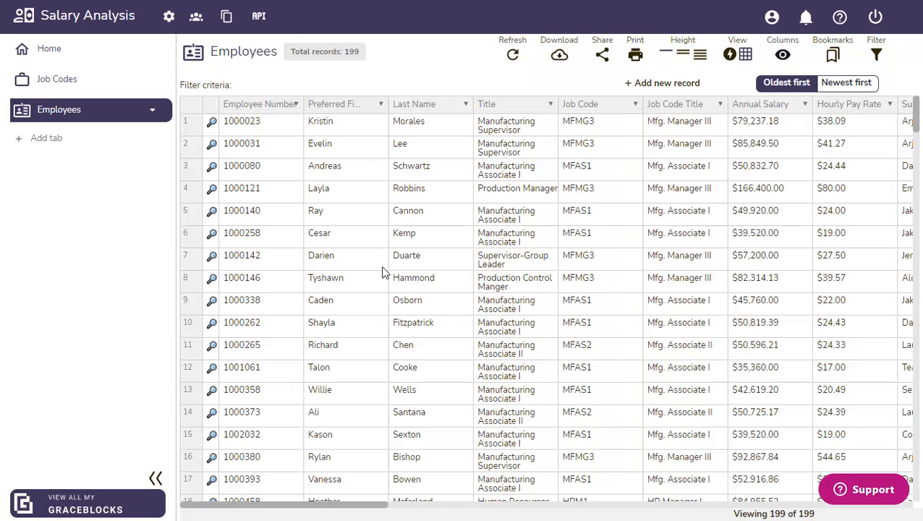
# Change the Employees tab's Job Code field type to Relational, linked to the Job Codes tab in the Salary Analysis block.
pyautogui.click(614, 130)
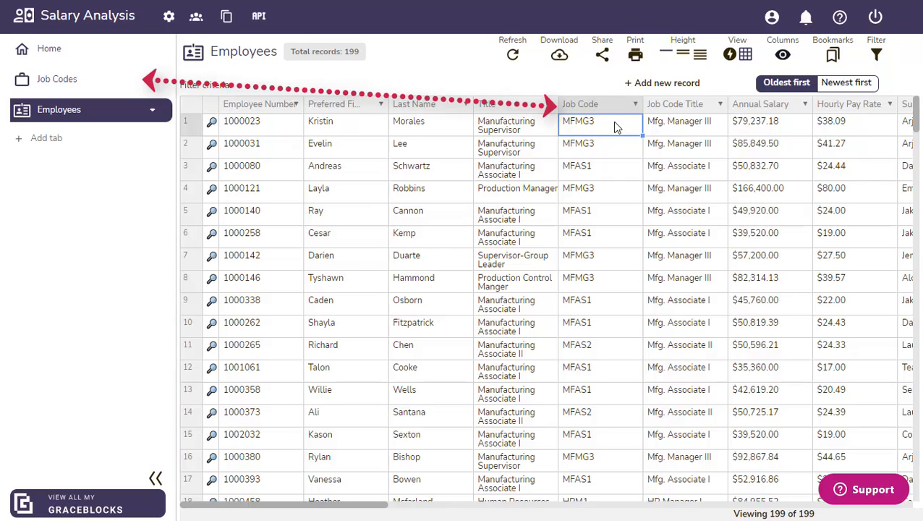
pyautogui.click(634, 105)
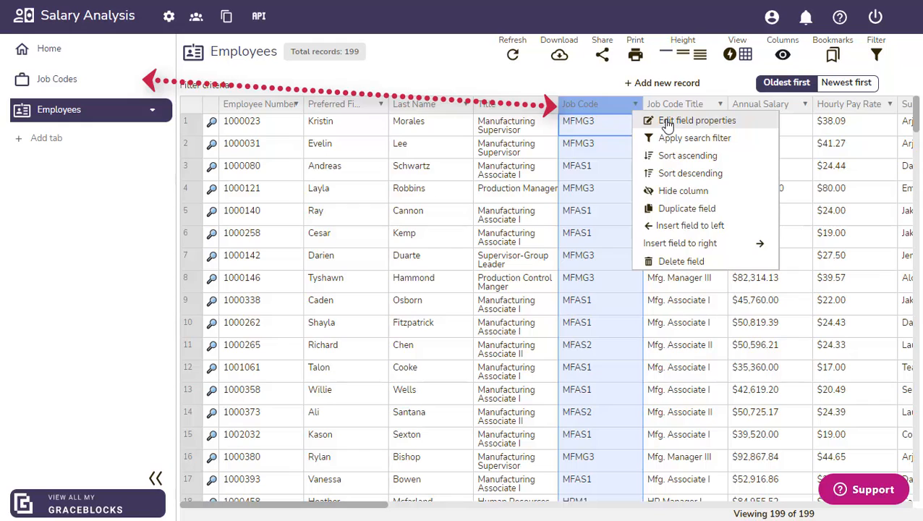
pyautogui.click(667, 124)
pyautogui.click(609, 232)
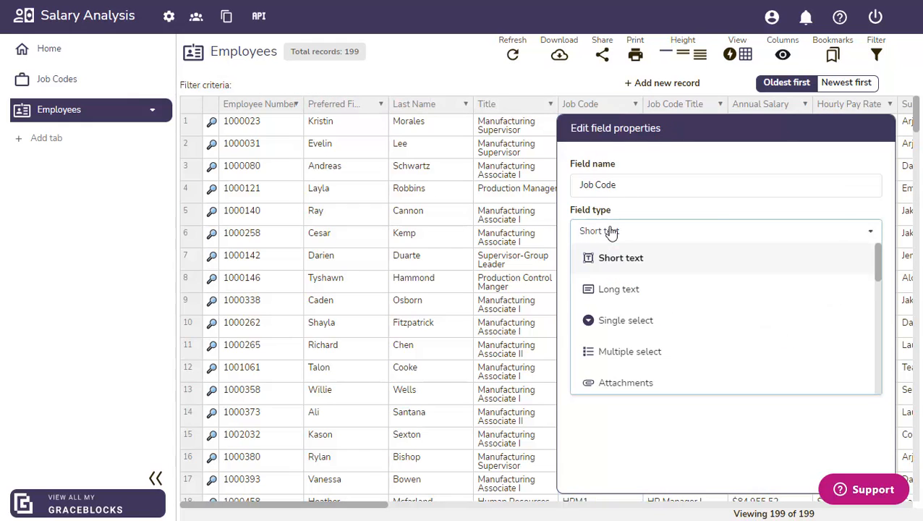
pyautogui.scroll(-1, 726, 322)
pyautogui.click(702, 346)
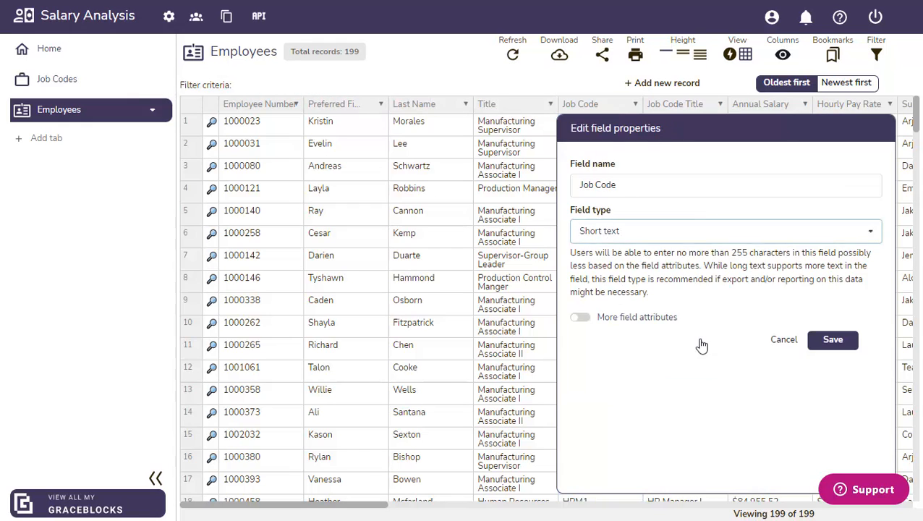
pyautogui.click(650, 400)
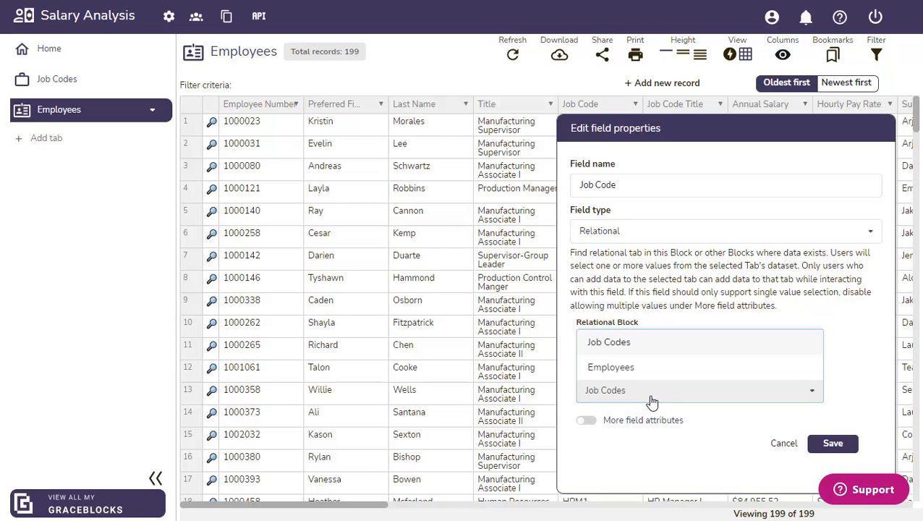
pyautogui.click(634, 361)
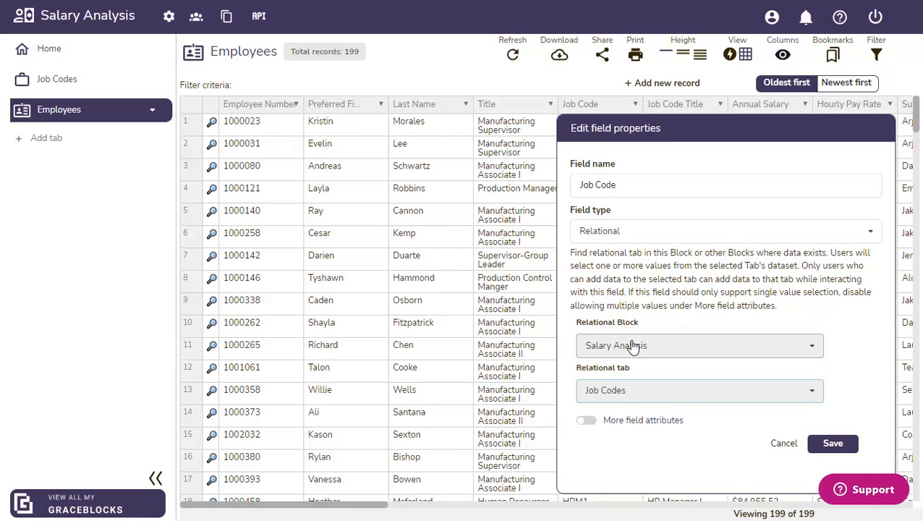
# Disable multi-select of Job Codes for a single employee record and save the Job Code field, confirming the conversion with "continue".
pyautogui.click(587, 420)
pyautogui.scroll(-2, 721, 411)
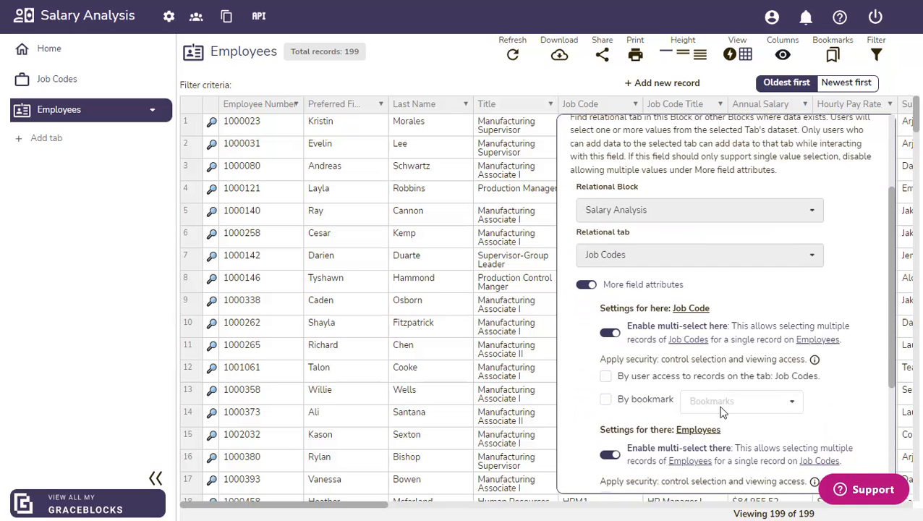
pyautogui.click(610, 335)
pyautogui.scroll(-3, 733, 322)
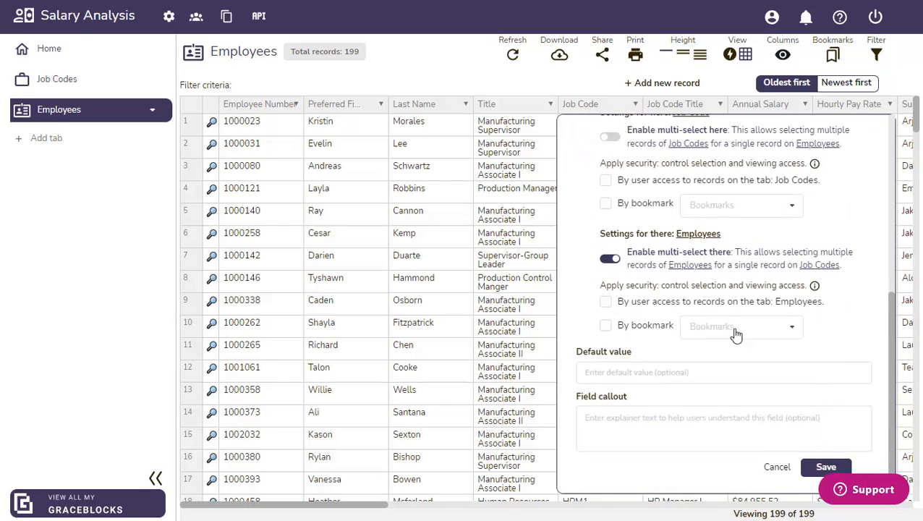
pyautogui.click(809, 467)
pyautogui.click(503, 270)
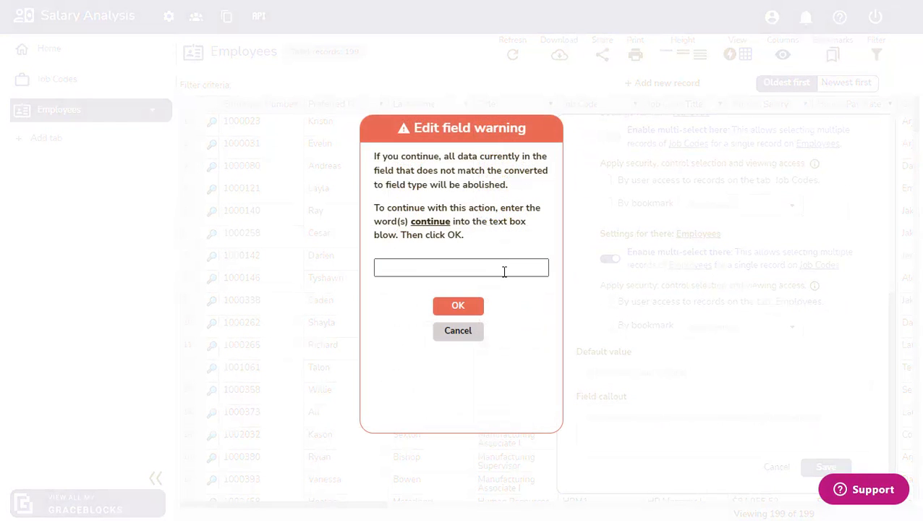
pyautogui.write('continue')
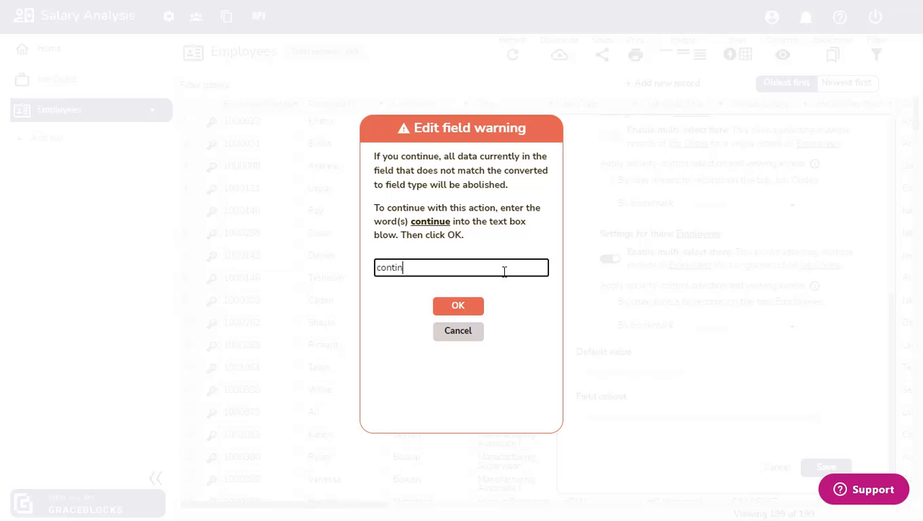
pyautogui.press('Return')
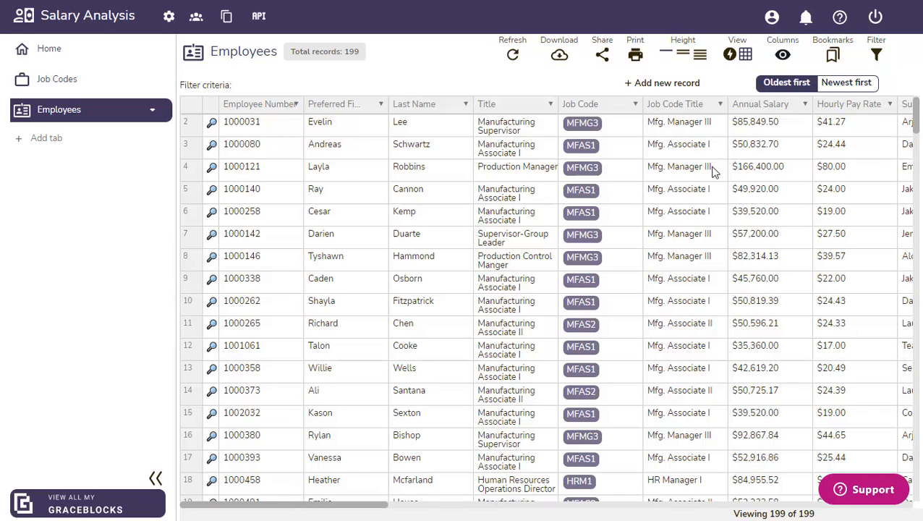
# Change the field type of the Employees tab's Annual Salary field to Number.
pyautogui.click(802, 106)
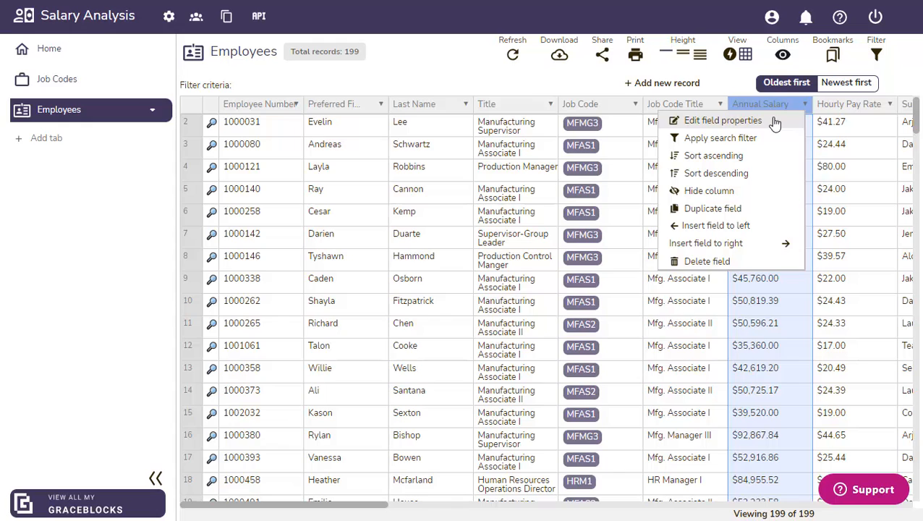
pyautogui.click(723, 120)
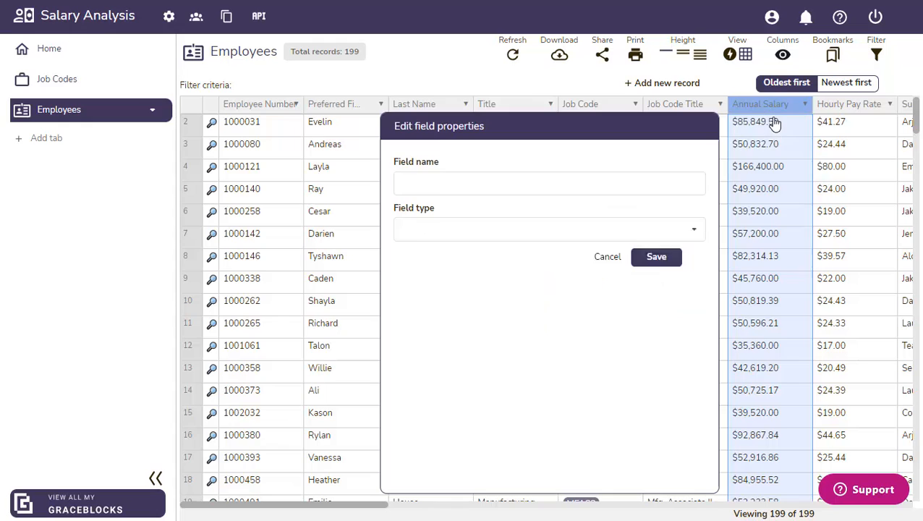
pyautogui.click(476, 233)
pyautogui.scroll(-3, 494, 315)
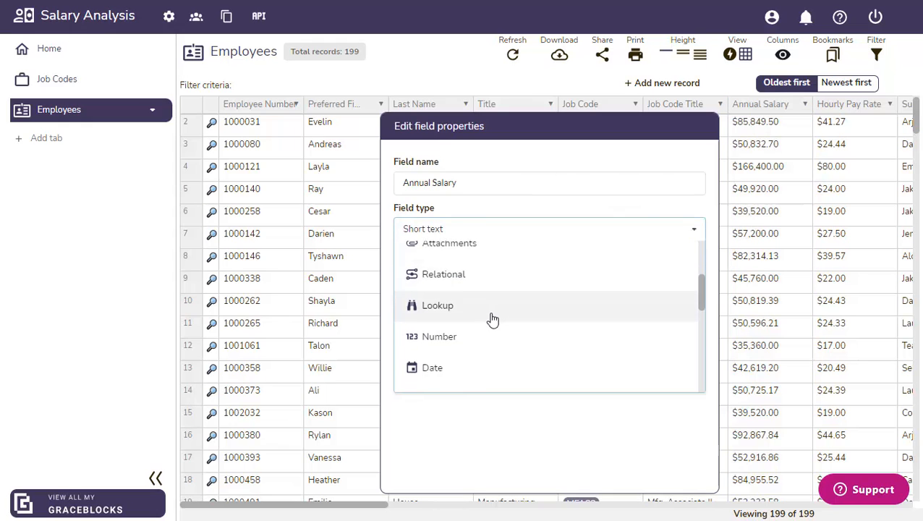
pyautogui.scroll(-1, 492, 319)
pyautogui.click(494, 272)
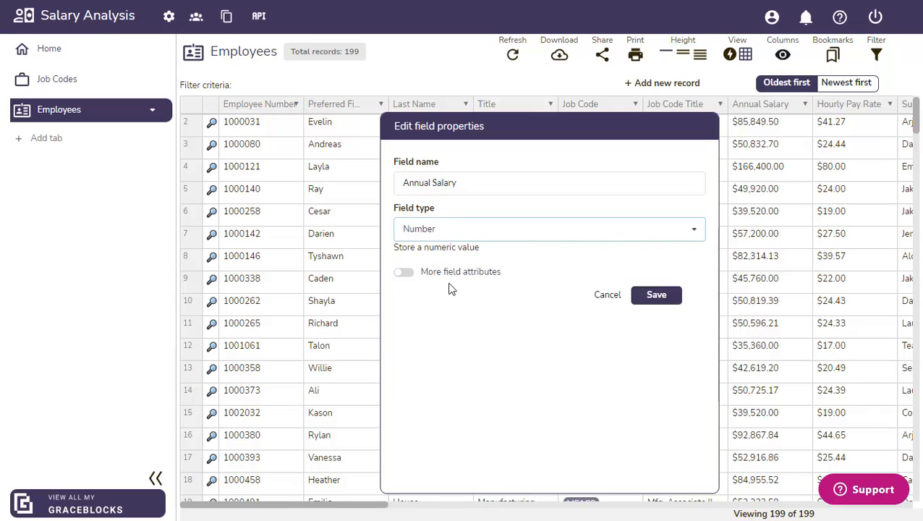
# Format Annual Salary as Currency with a comma thousands separator, then save it, confirming the conversion with "continue".
pyautogui.click(406, 274)
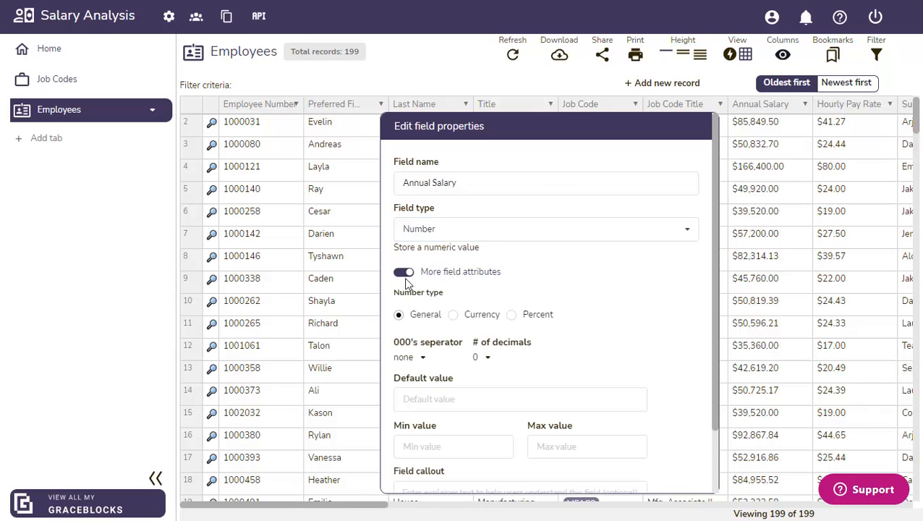
pyautogui.click(454, 316)
pyautogui.click(421, 358)
pyautogui.click(405, 406)
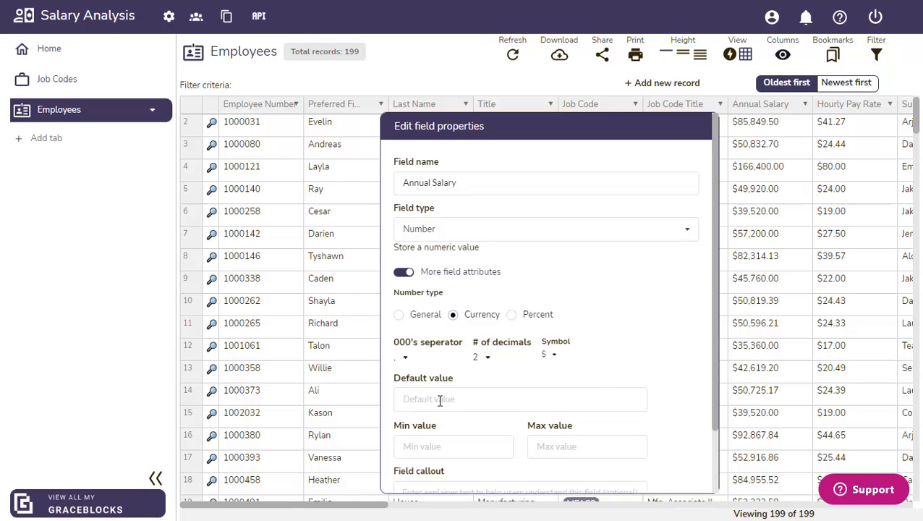
pyautogui.scroll(-2, 603, 376)
pyautogui.click(649, 466)
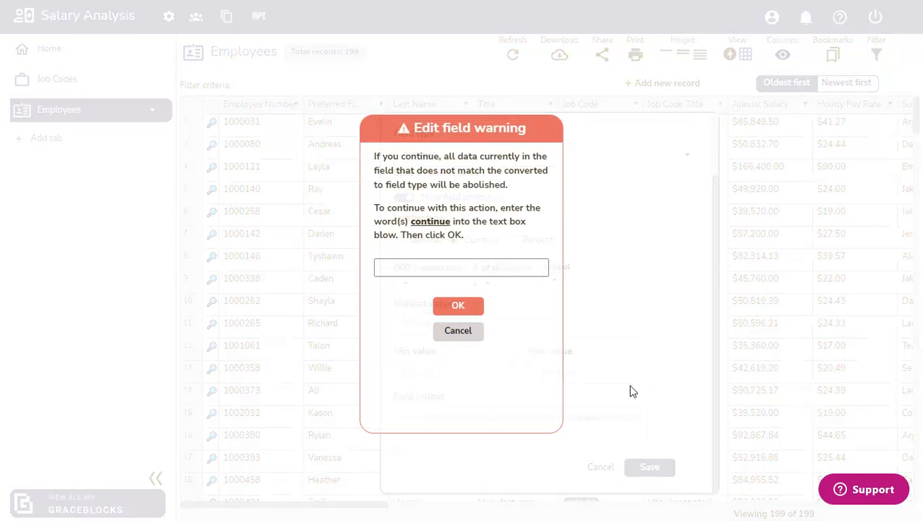
pyautogui.click(439, 269)
pyautogui.write('continue')
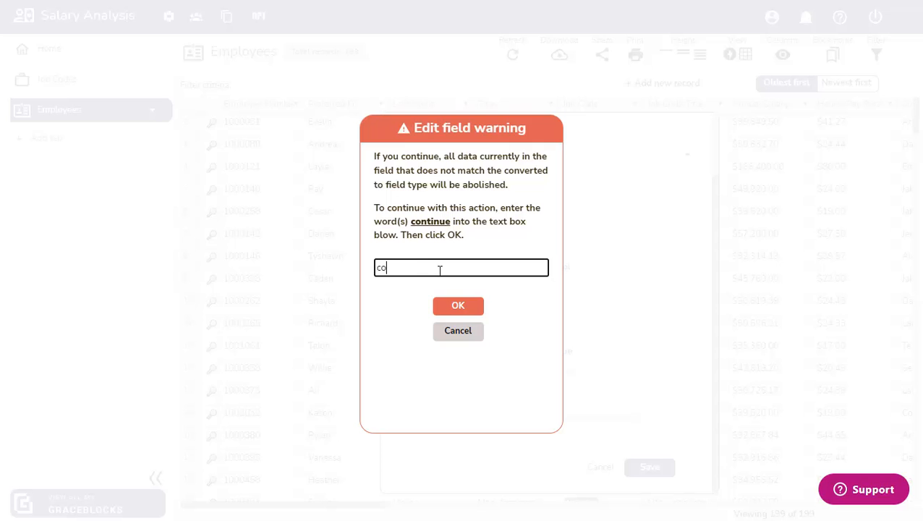
pyautogui.press('Return')
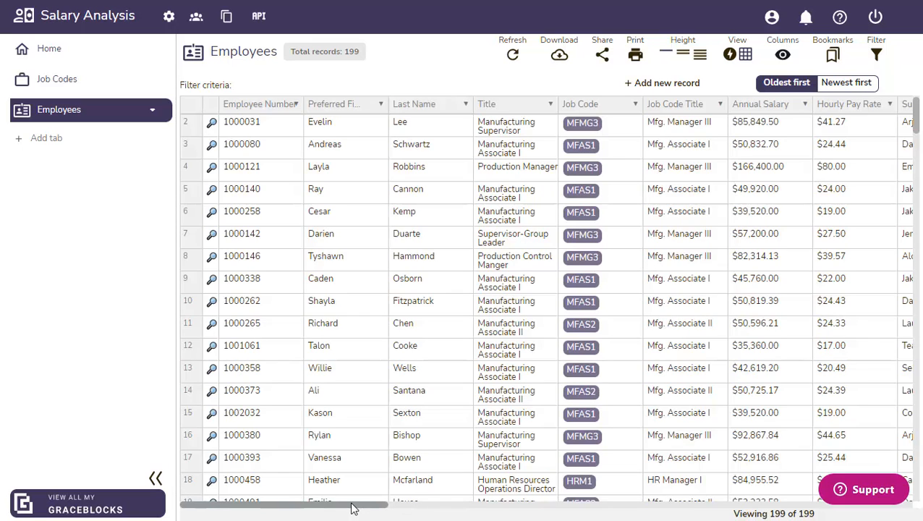
# Convert the Employees tab's Employment Status field to Single select and save it.
pyautogui.moveTo(362, 506); pyautogui.dragTo(462, 505)
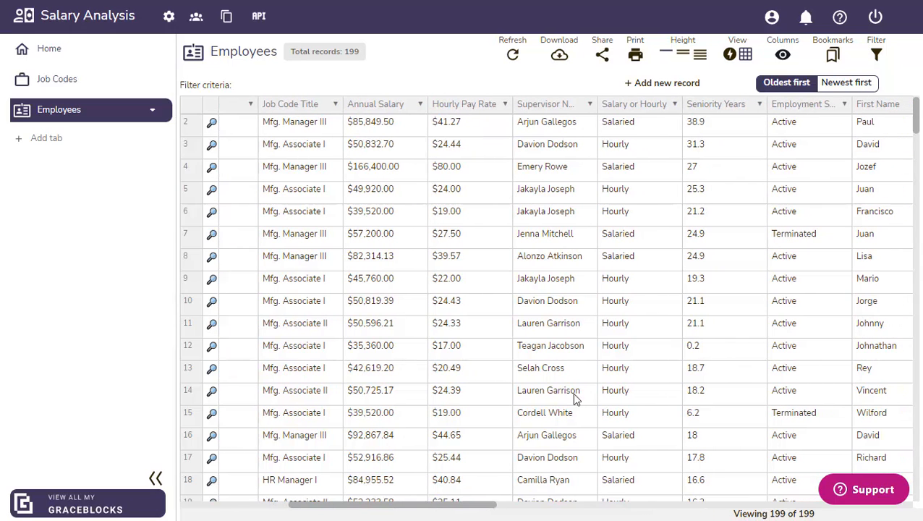
pyautogui.click(843, 106)
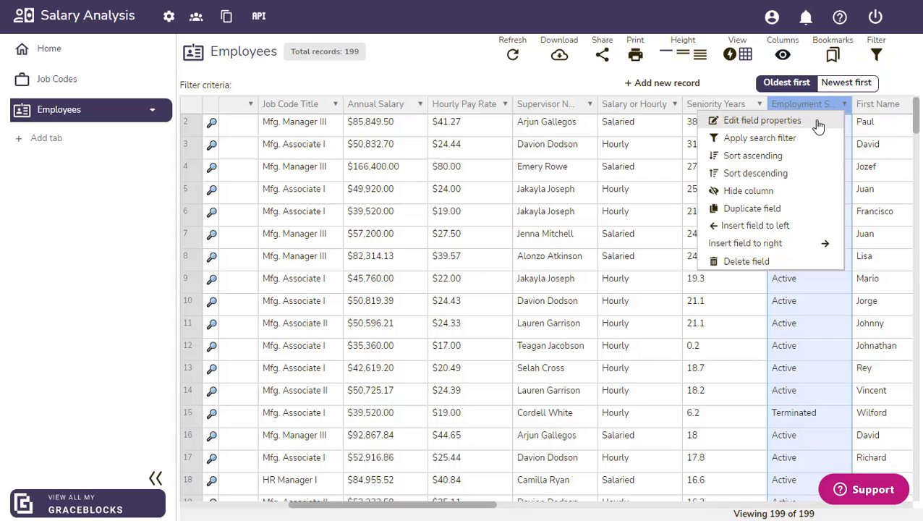
pyautogui.click(817, 124)
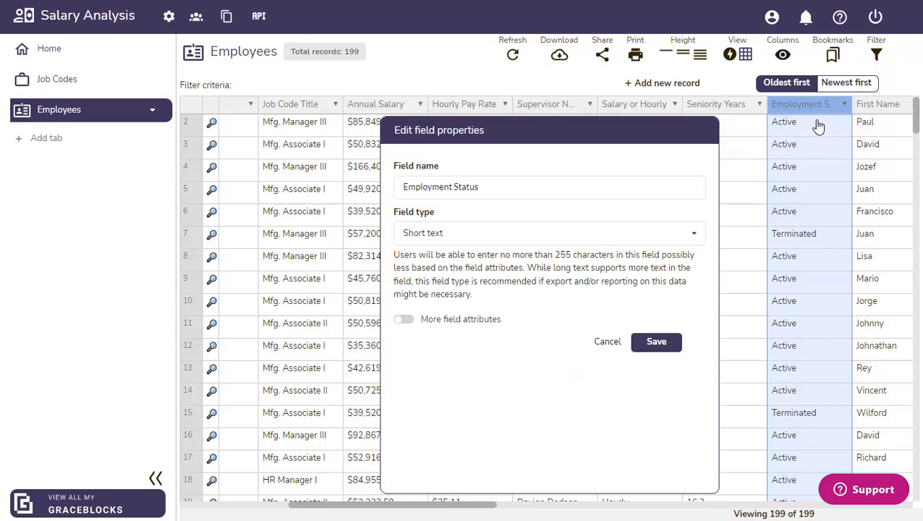
pyautogui.click(553, 239)
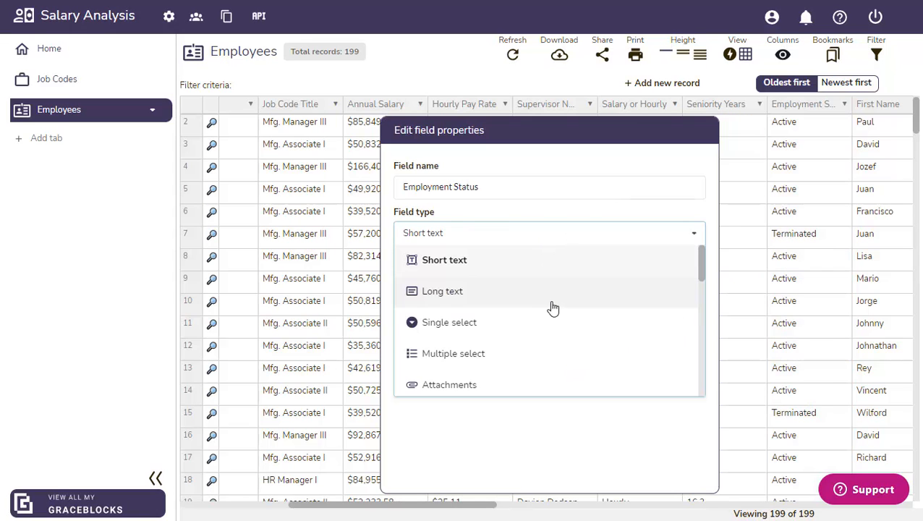
pyautogui.scroll(-1, 553, 308)
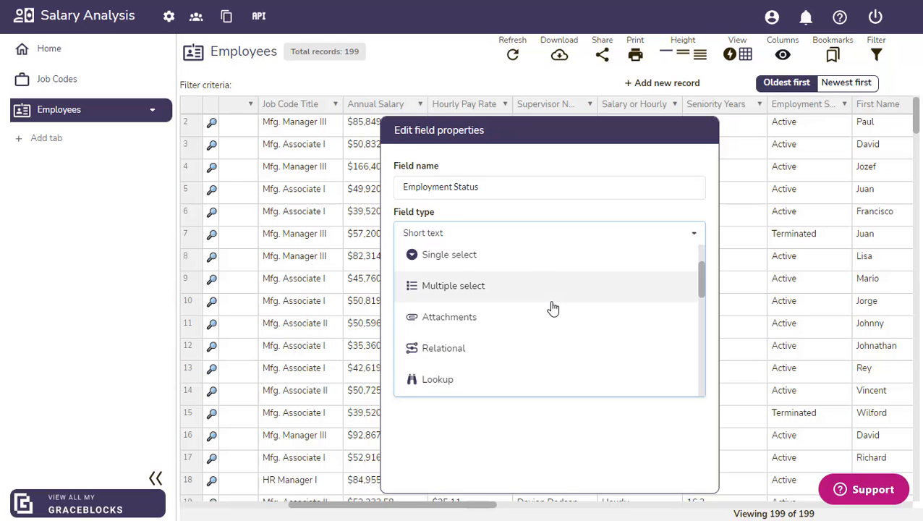
pyautogui.click(544, 257)
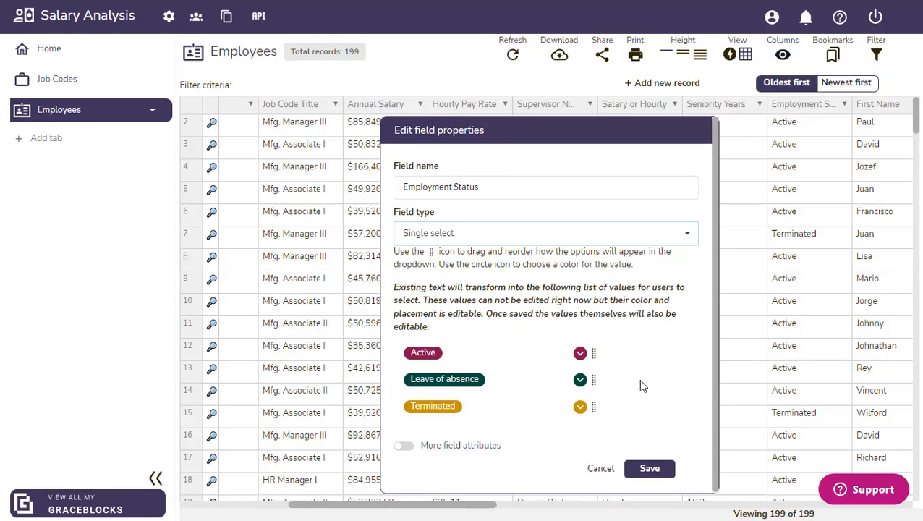
pyautogui.click(645, 468)
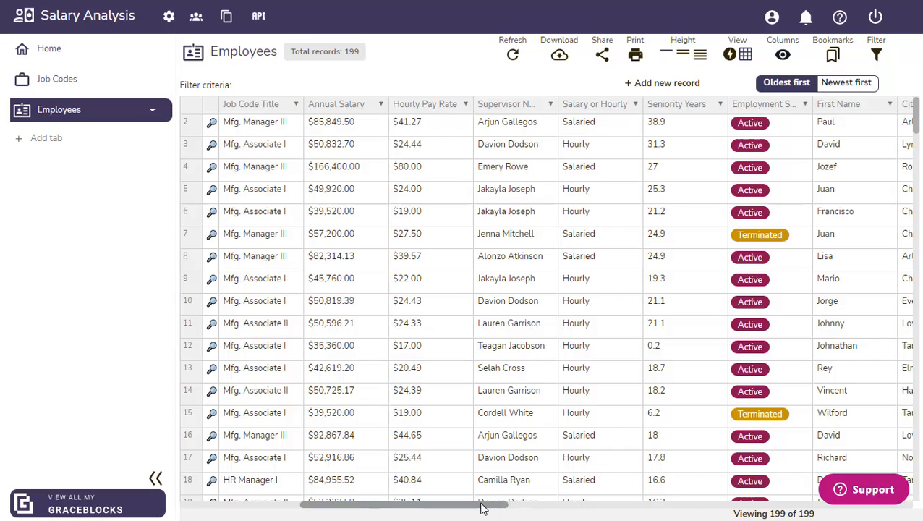
# Add a new field named Minimum Salary to the Job Codes tab.
pyautogui.moveTo(484, 508); pyautogui.dragTo(314, 517)
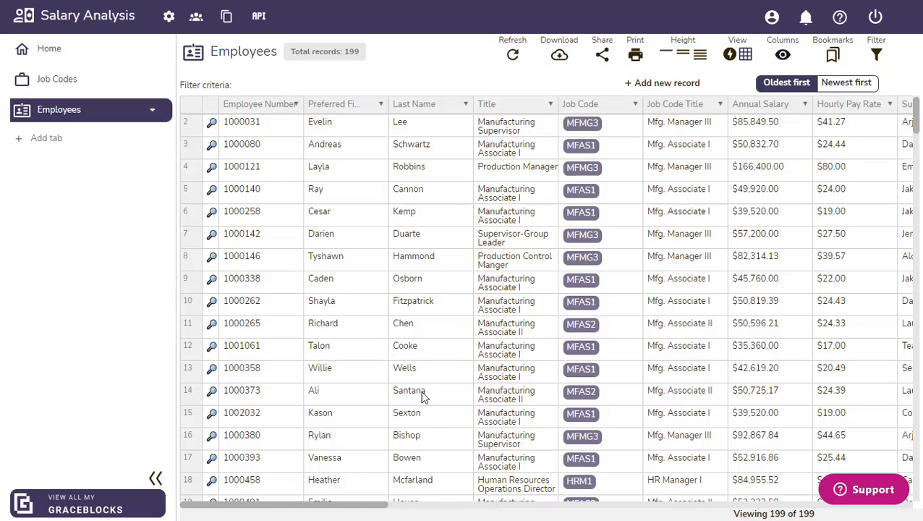
pyautogui.click(51, 81)
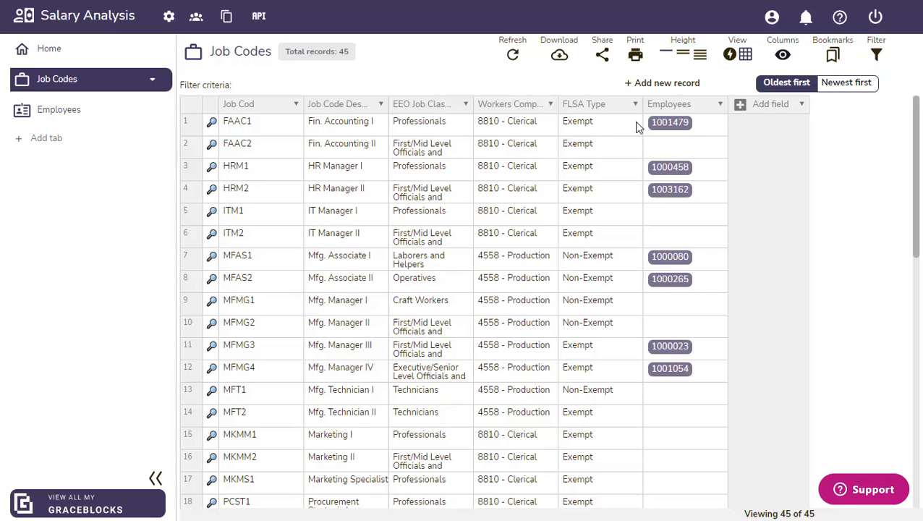
pyautogui.click(740, 106)
pyautogui.doubleClick(457, 184)
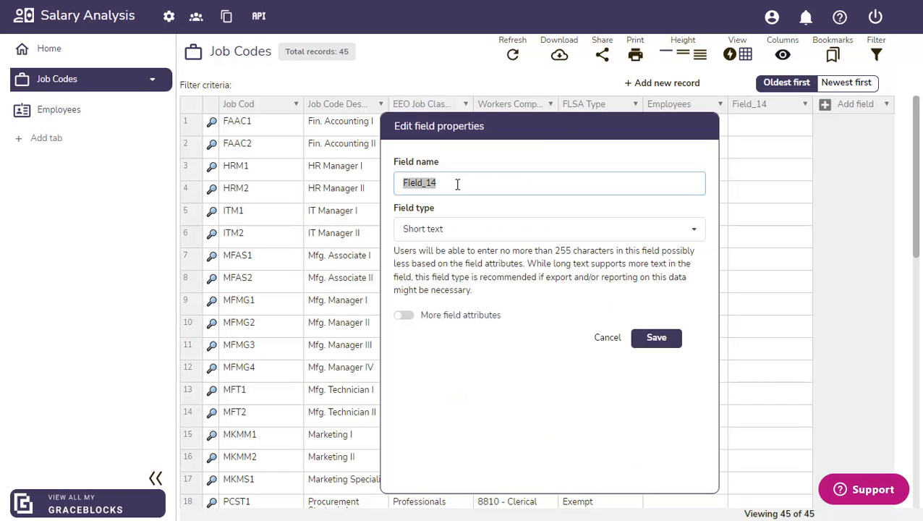
pyautogui.write('Minimum Salary')
# Make Minimum Salary a Lookup field that draws Annual Salary through the Employees relational field.
pyautogui.click(469, 230)
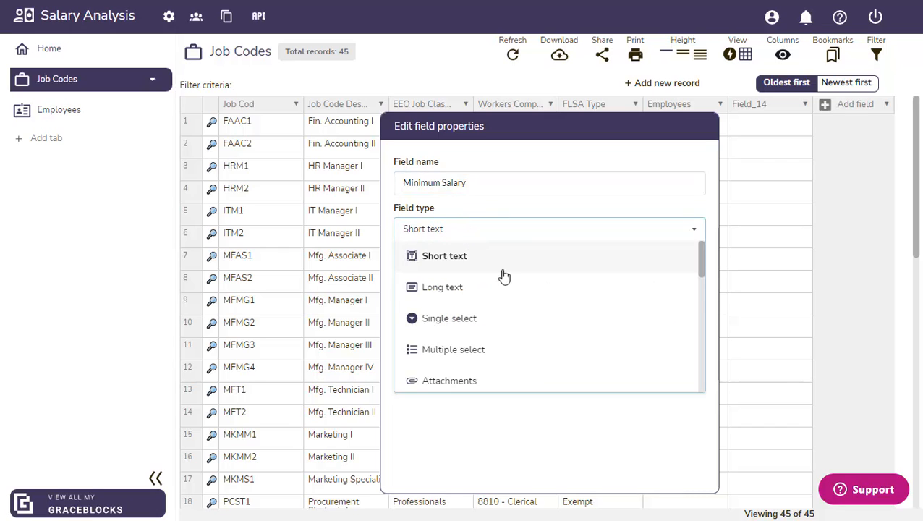
pyautogui.scroll(-3, 517, 286)
pyautogui.click(478, 310)
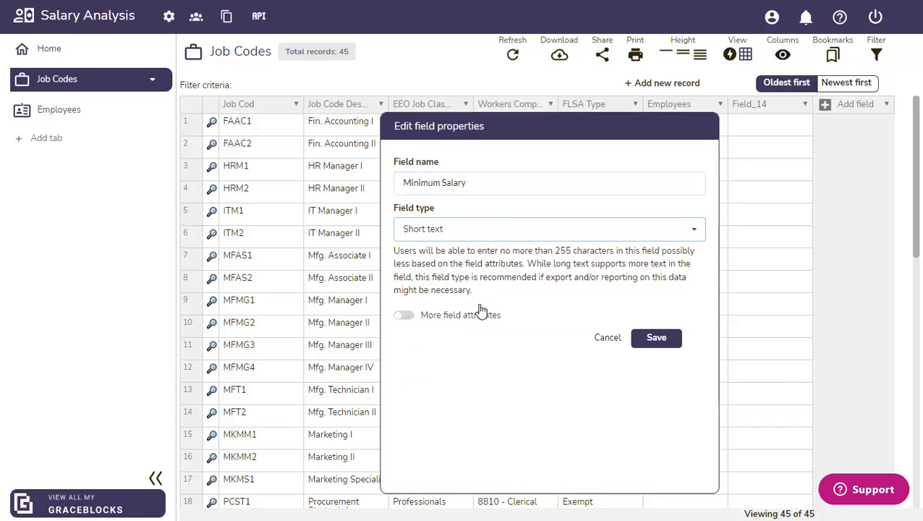
pyautogui.click(481, 311)
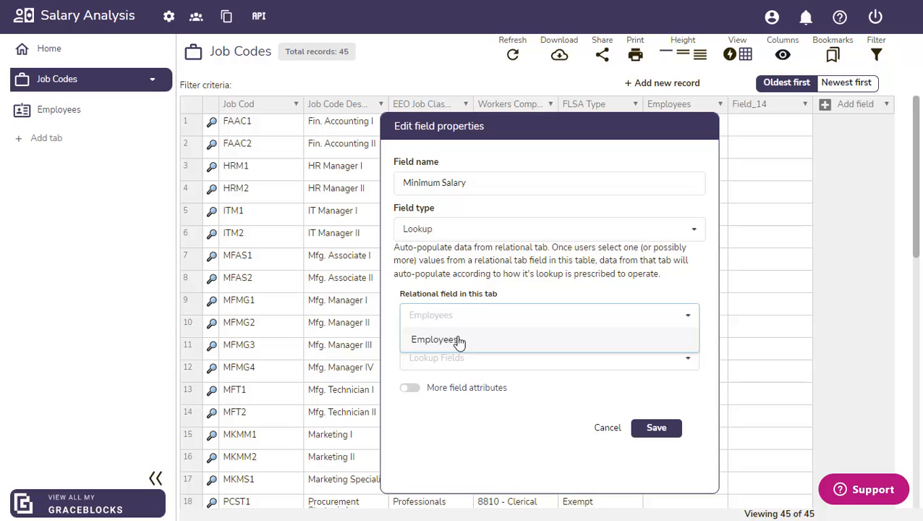
pyautogui.click(457, 340)
pyautogui.click(562, 288)
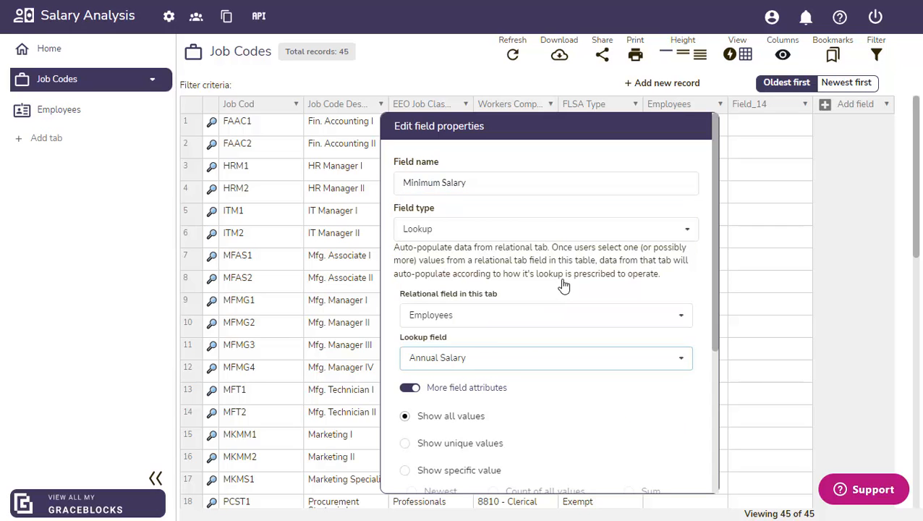
# Set the Minimum Salary lookup to show a specific value, using Min.
pyautogui.scroll(-3, 473, 384)
pyautogui.click(406, 334)
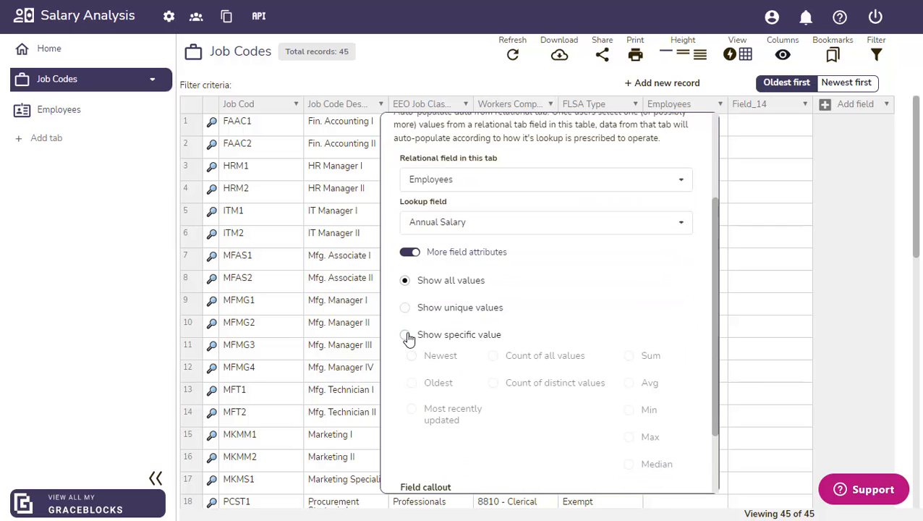
pyautogui.click(628, 409)
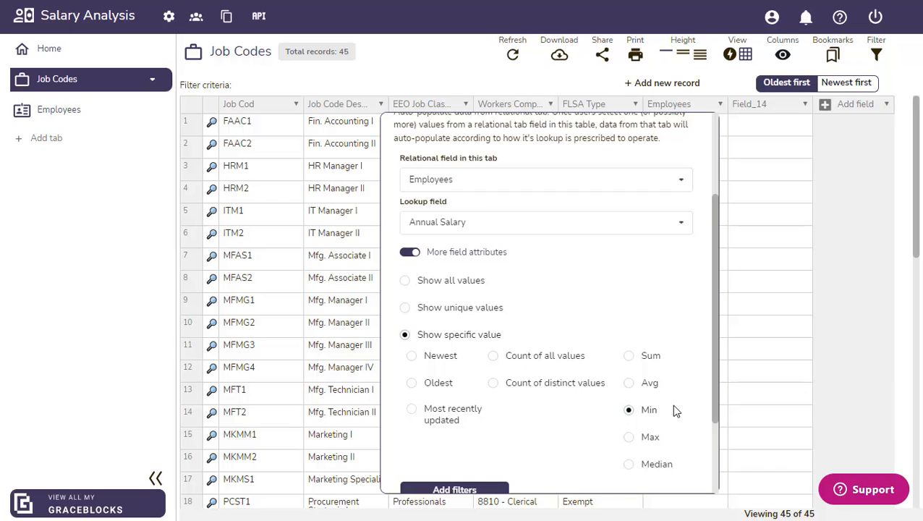
# Add Employment Status as a filter criterion on the Minimum Salary lookup.
pyautogui.scroll(-3, 675, 412)
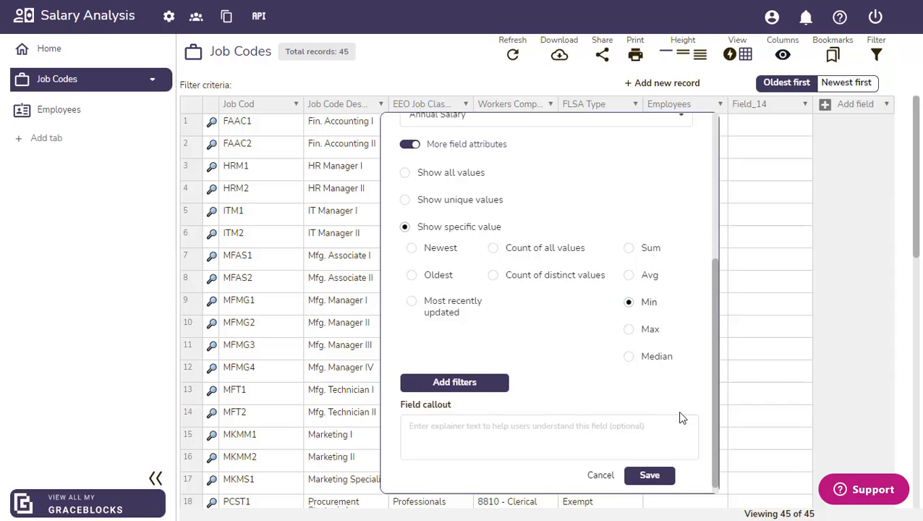
pyautogui.click(467, 381)
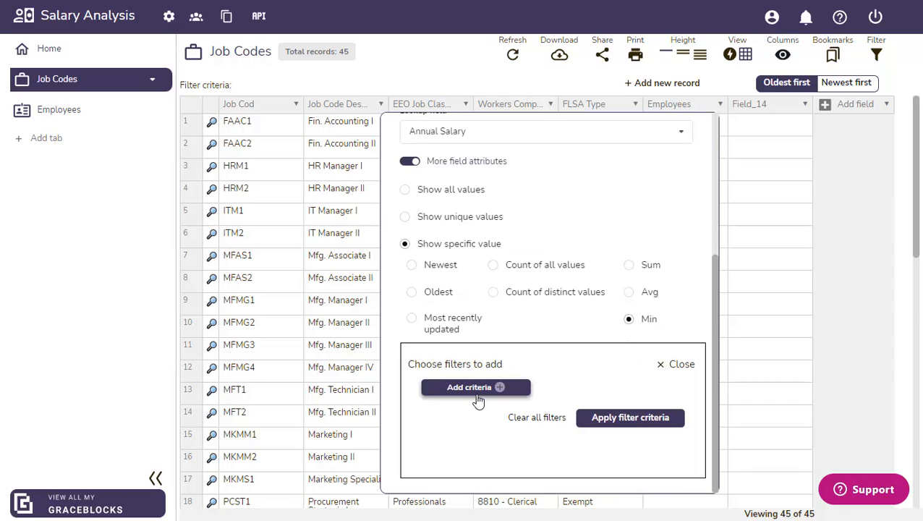
pyautogui.click(477, 398)
pyautogui.scroll(-1, 578, 300)
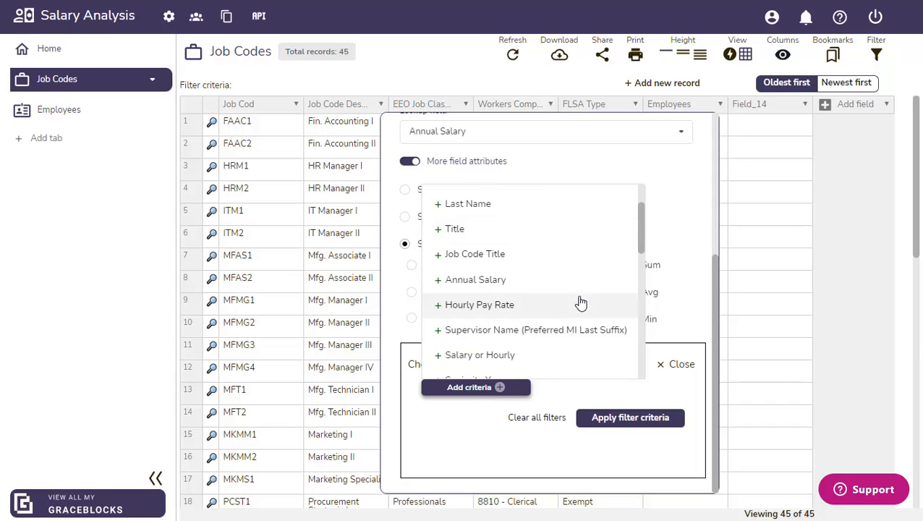
pyautogui.scroll(-1, 539, 343)
pyautogui.click(535, 336)
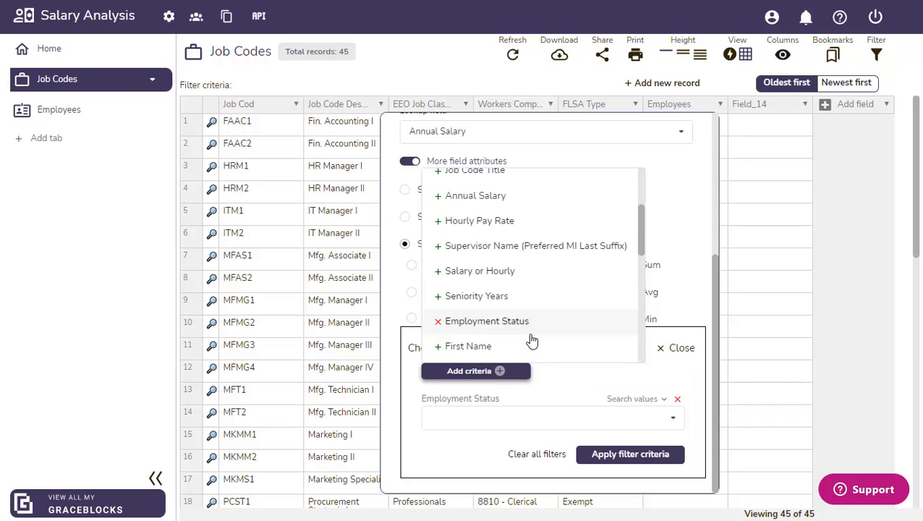
# Set the Minimum Salary lookup's Employment Status filter to Active and Leave of absence, apply it and save the field.
pyautogui.click(536, 423)
pyautogui.click(478, 443)
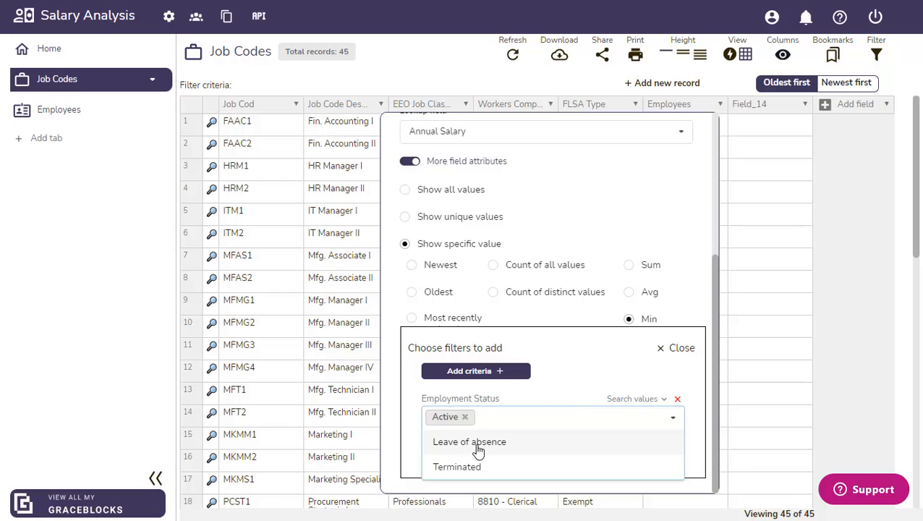
pyautogui.click(478, 443)
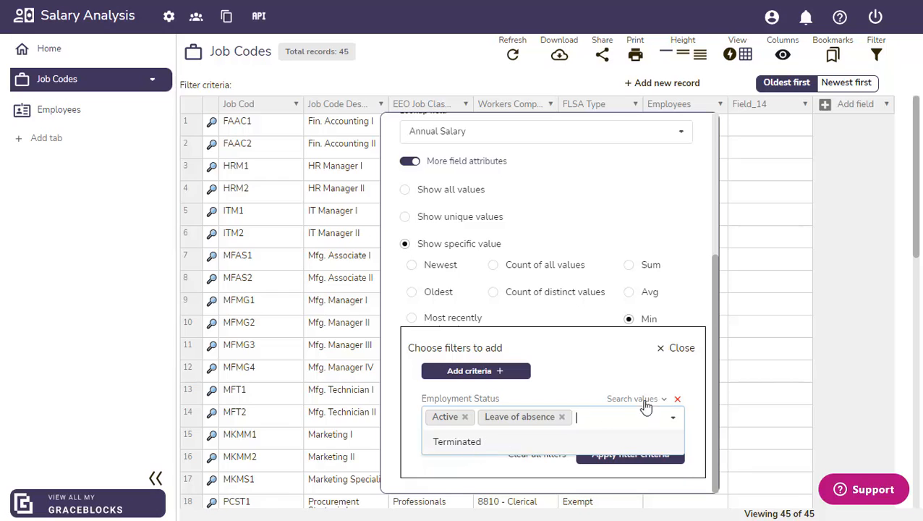
pyautogui.click(684, 313)
pyautogui.click(621, 449)
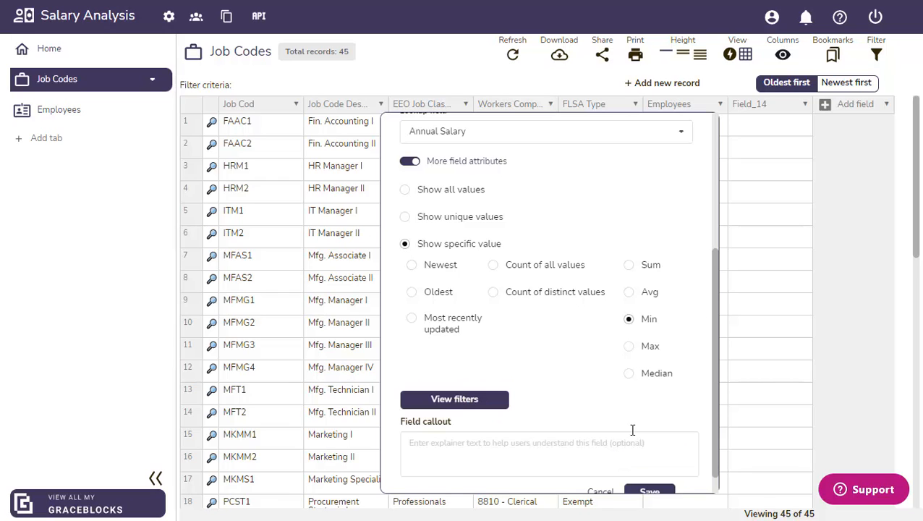
pyautogui.scroll(-1, 643, 431)
pyautogui.click(649, 467)
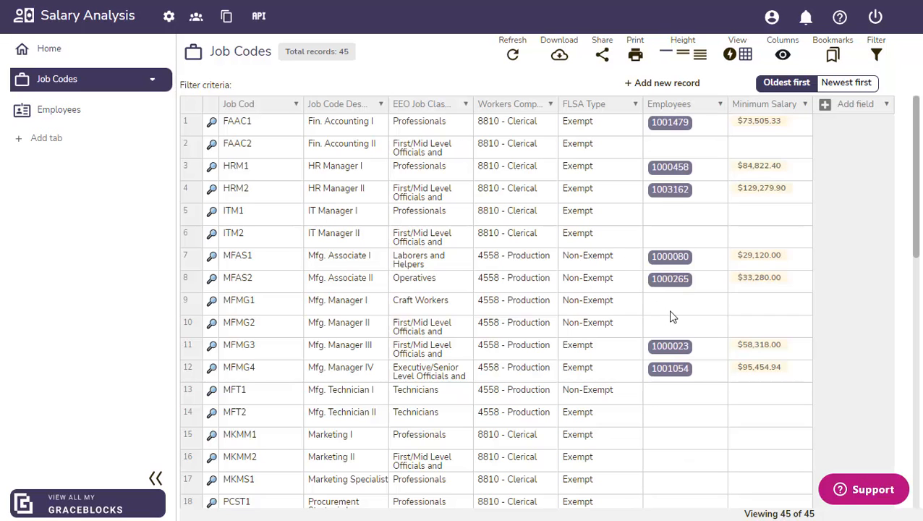
# Add a new field named Maximum Salary to the Job Codes tab with the Lookup field type.
pyautogui.click(825, 105)
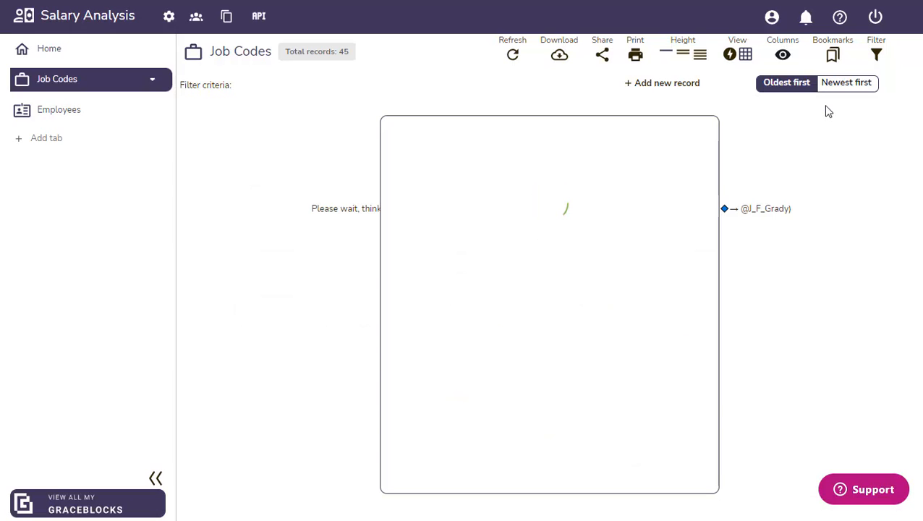
pyautogui.write('Maximum Salary')
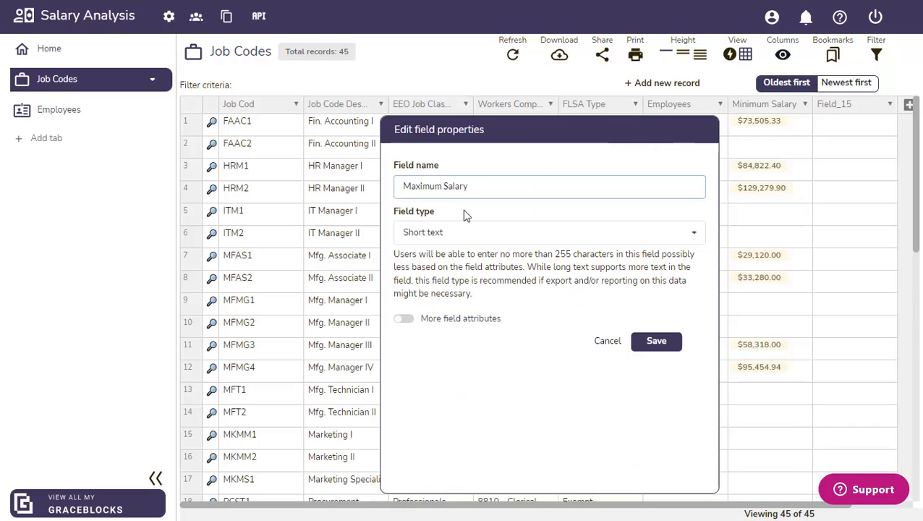
pyautogui.click(521, 238)
pyautogui.scroll(-2, 547, 310)
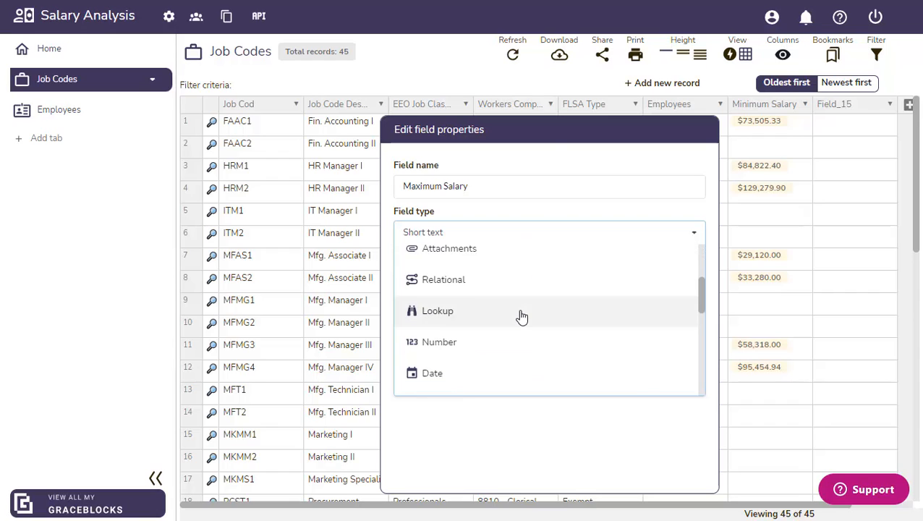
pyautogui.click(522, 317)
# Make the Maximum Salary lookup draw Annual Salary through the Employees relational field.
pyautogui.click(415, 322)
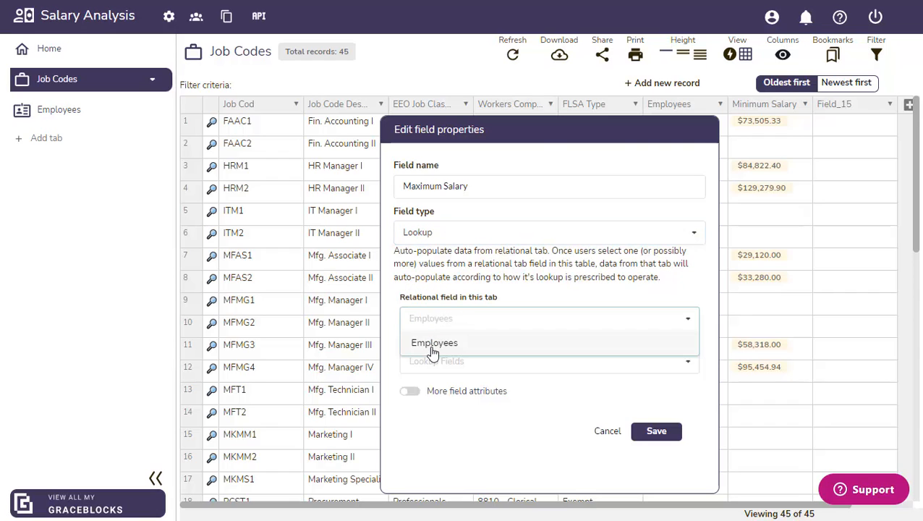
pyautogui.click(431, 345)
pyautogui.click(447, 365)
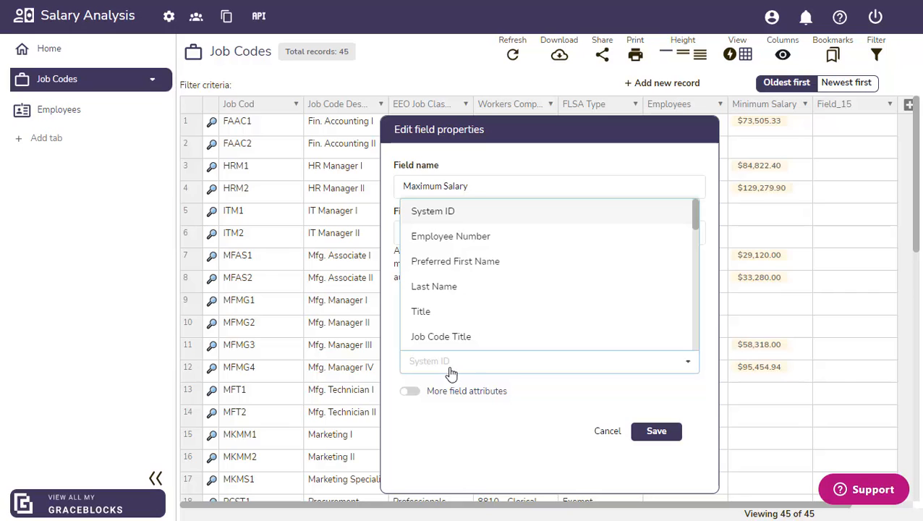
pyautogui.scroll(-2, 535, 290)
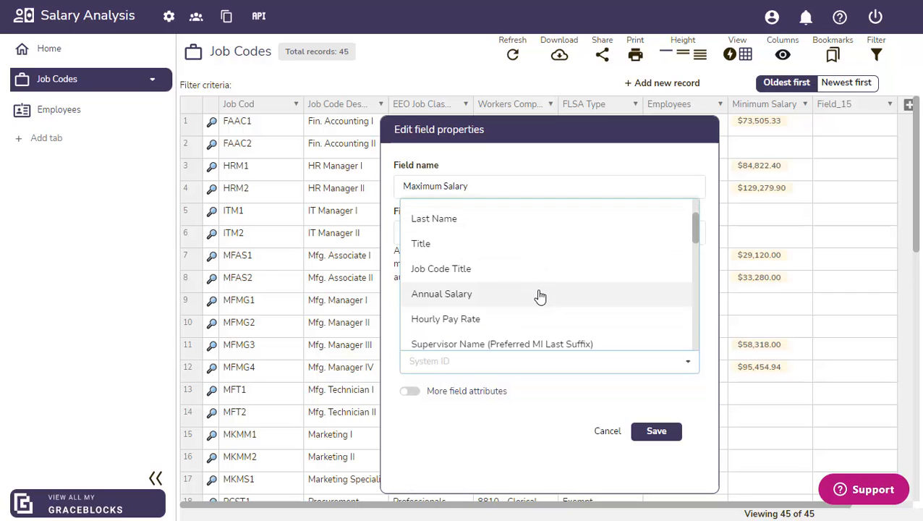
pyautogui.click(535, 293)
# Set the Maximum Salary lookup to show a specific value, using Max.
pyautogui.scroll(-2, 439, 433)
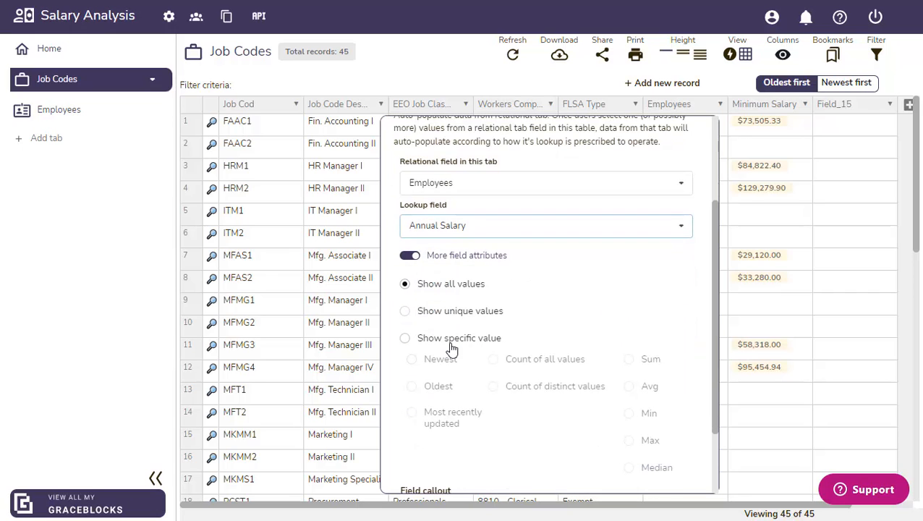
pyautogui.click(449, 343)
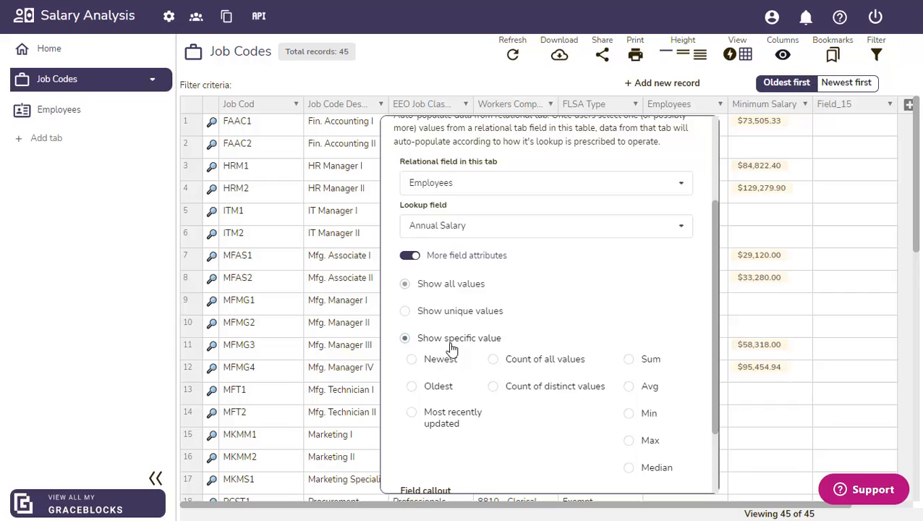
pyautogui.click(629, 440)
# Add Employment Status as a filter criterion on the Maximum Salary lookup.
pyautogui.scroll(-3, 667, 419)
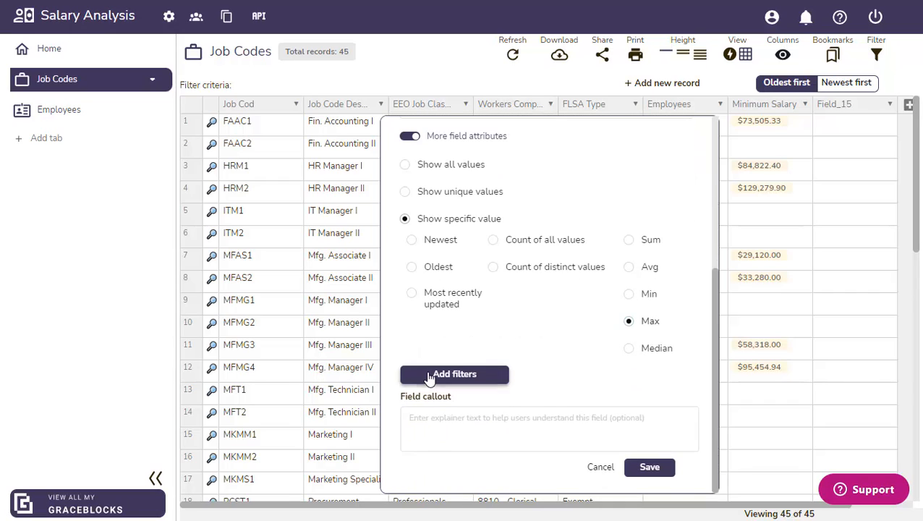
pyautogui.click(429, 376)
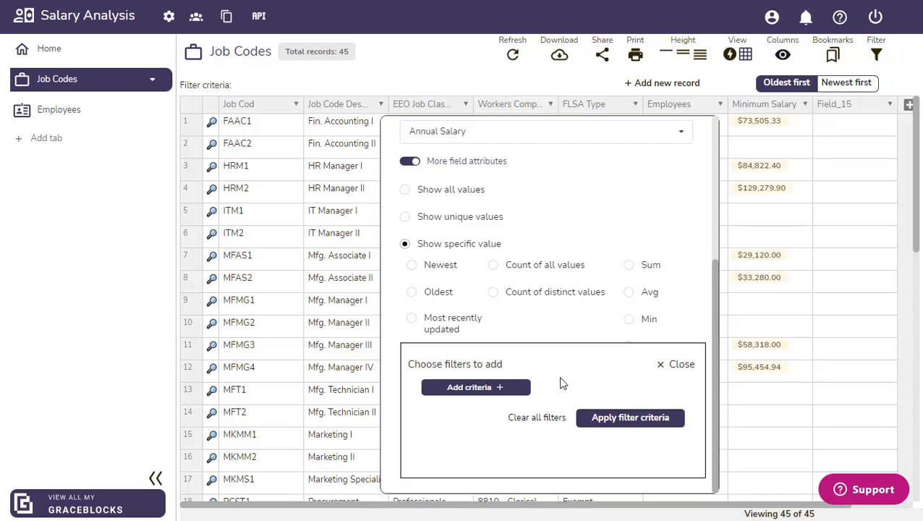
pyautogui.click(492, 388)
pyautogui.scroll(-4, 552, 287)
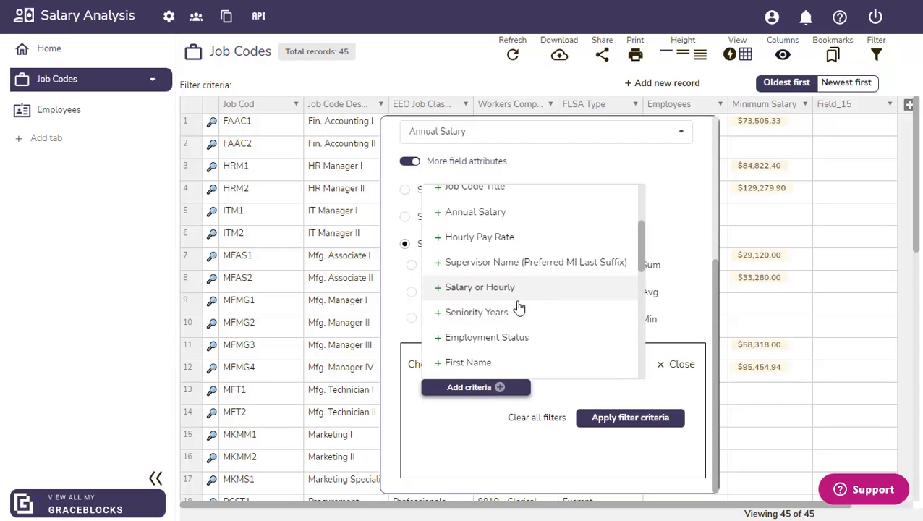
pyautogui.click(509, 337)
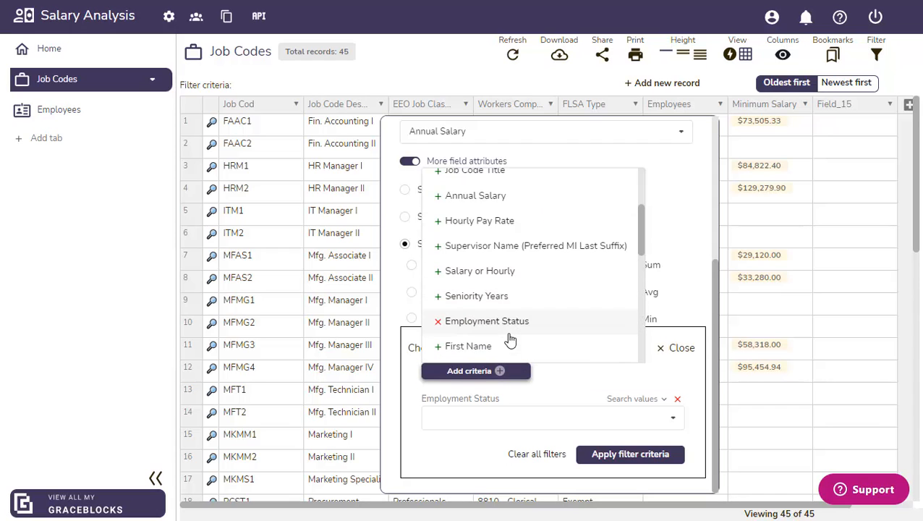
# Set the Maximum Salary lookup's Employment Status filter to Active and Leave of absence, apply it and save the field.
pyautogui.click(517, 417)
pyautogui.click(463, 442)
pyautogui.click(464, 444)
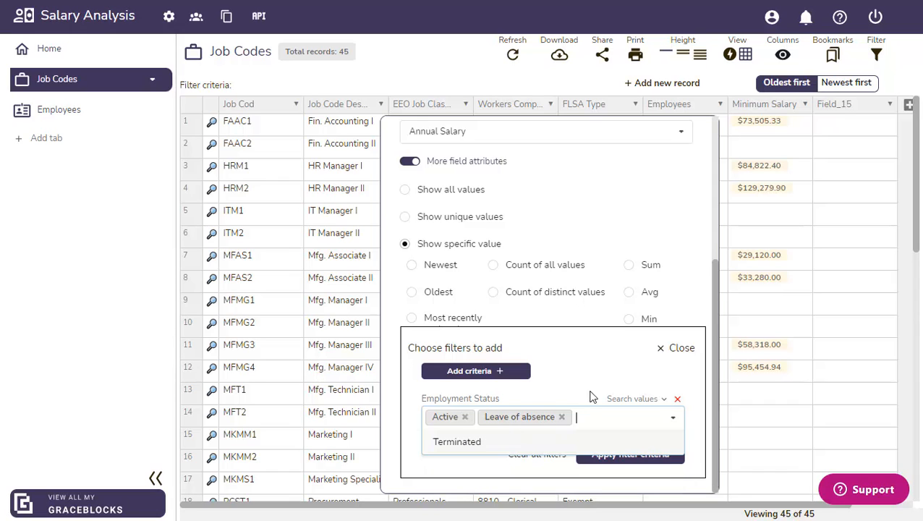
pyautogui.click(609, 381)
pyautogui.click(626, 454)
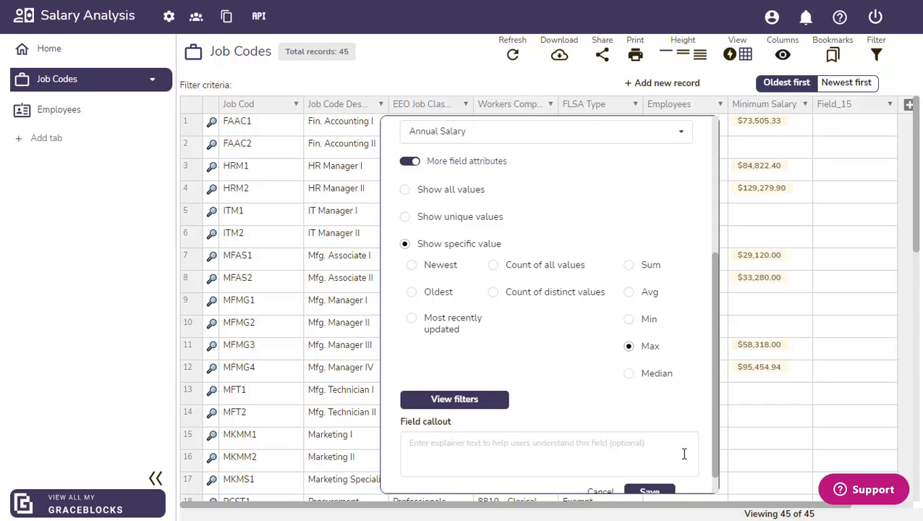
pyautogui.scroll(-1, 679, 452)
pyautogui.click(646, 467)
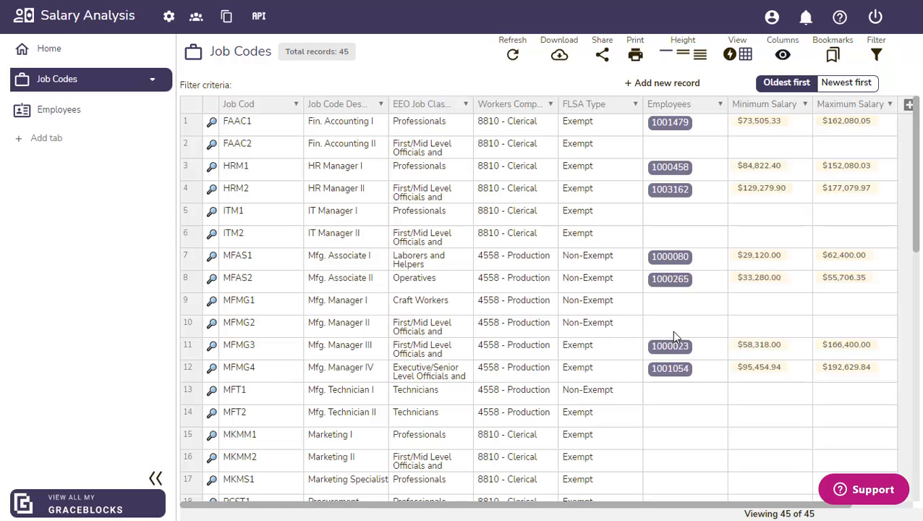
# Add a new field named Median Salary to the Job Codes tab with the Lookup field type.
pyautogui.moveTo(548, 504); pyautogui.dragTo(607, 507)
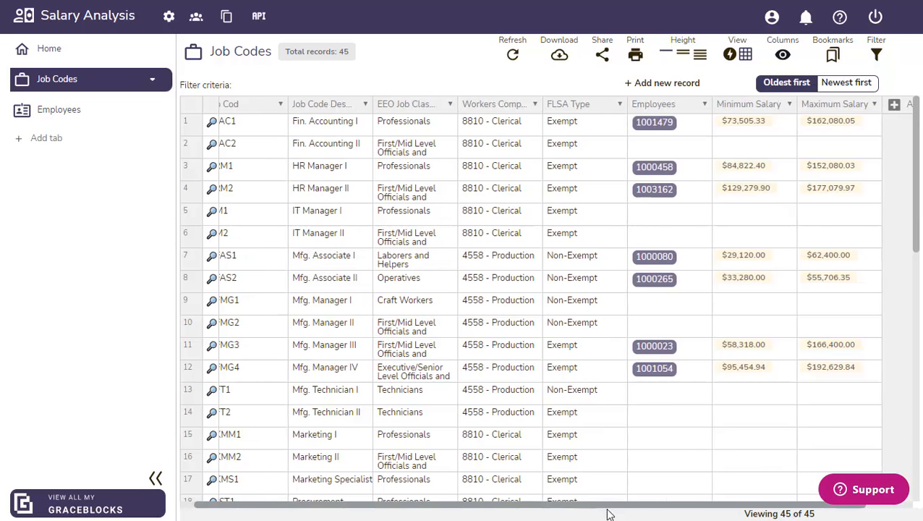
pyautogui.click(843, 106)
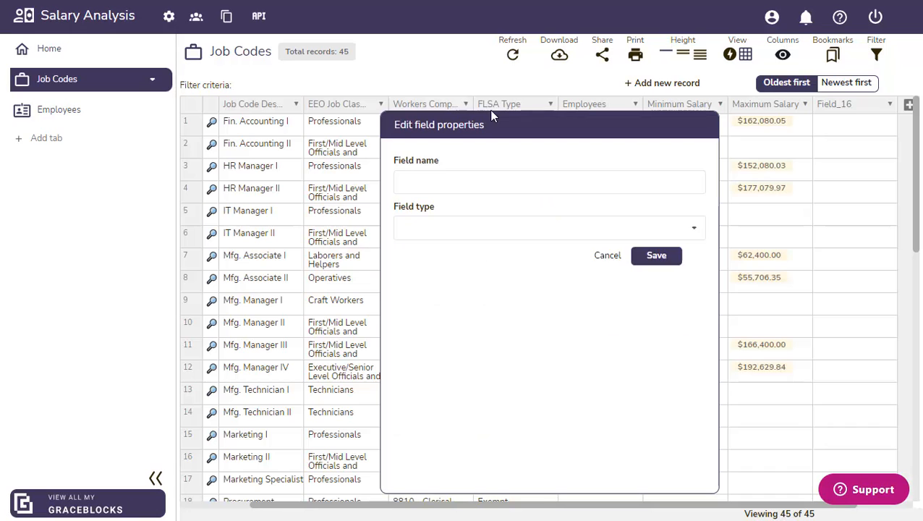
pyautogui.doubleClick(420, 182)
pyautogui.write('Median Salary')
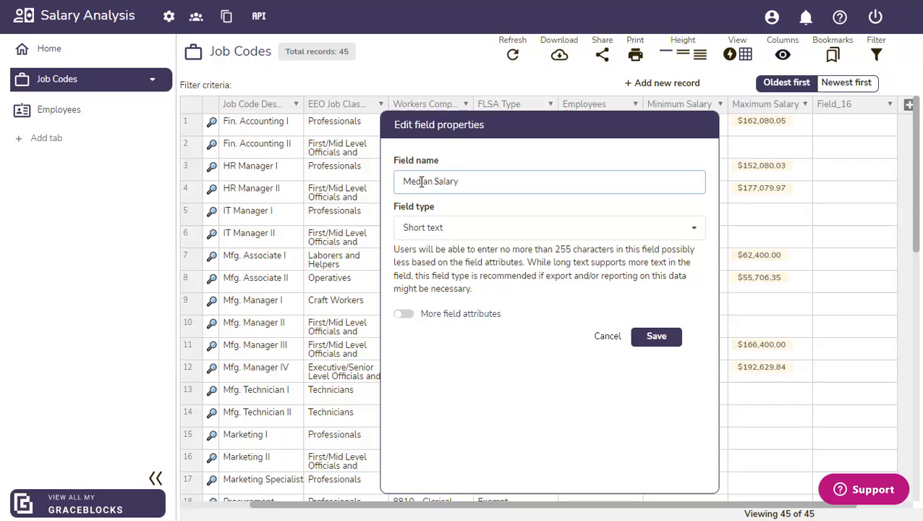
pyautogui.click(469, 227)
pyautogui.scroll(-2, 525, 327)
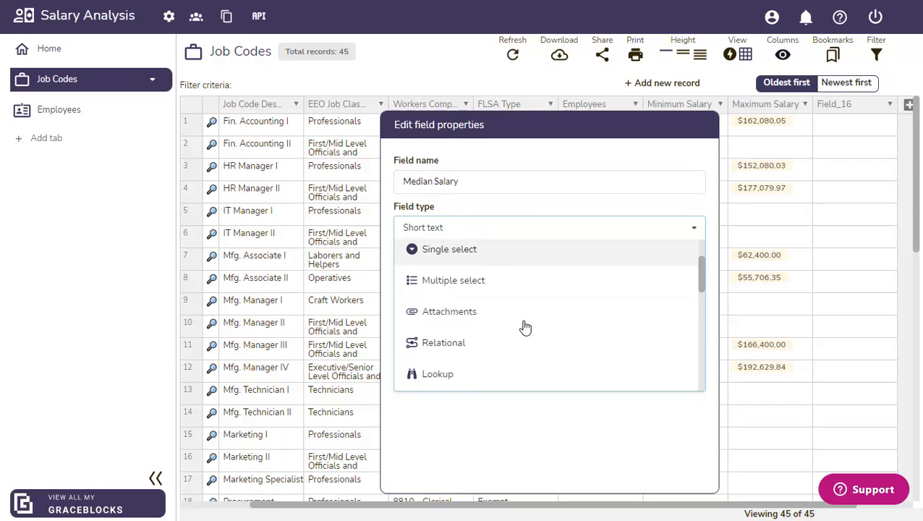
pyautogui.scroll(-1, 521, 326)
pyautogui.click(489, 306)
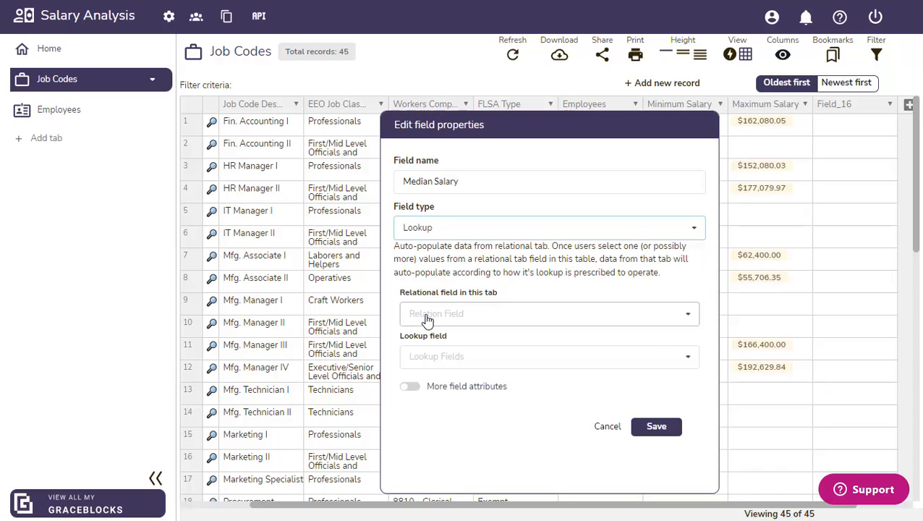
# Make the Median Salary lookup draw Annual Salary through the Employees relational field.
pyautogui.click(427, 319)
pyautogui.click(434, 341)
pyautogui.click(443, 359)
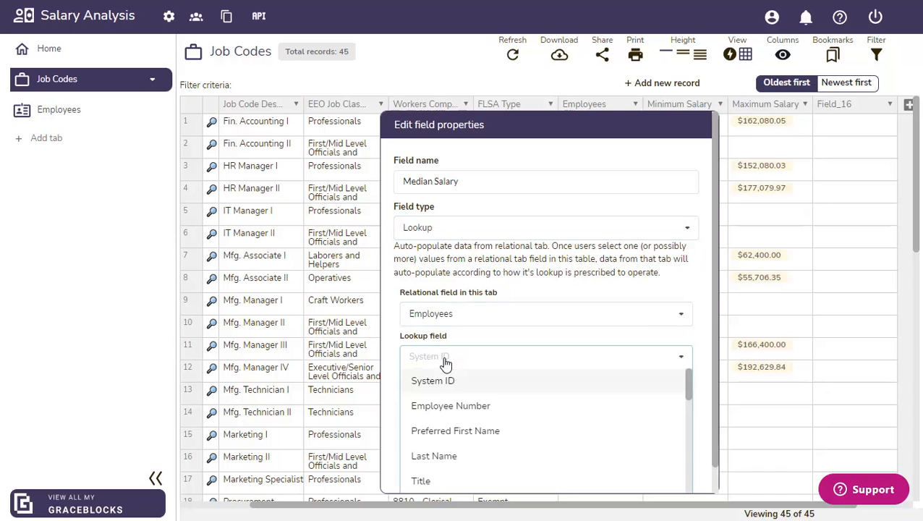
pyautogui.scroll(-4, 548, 426)
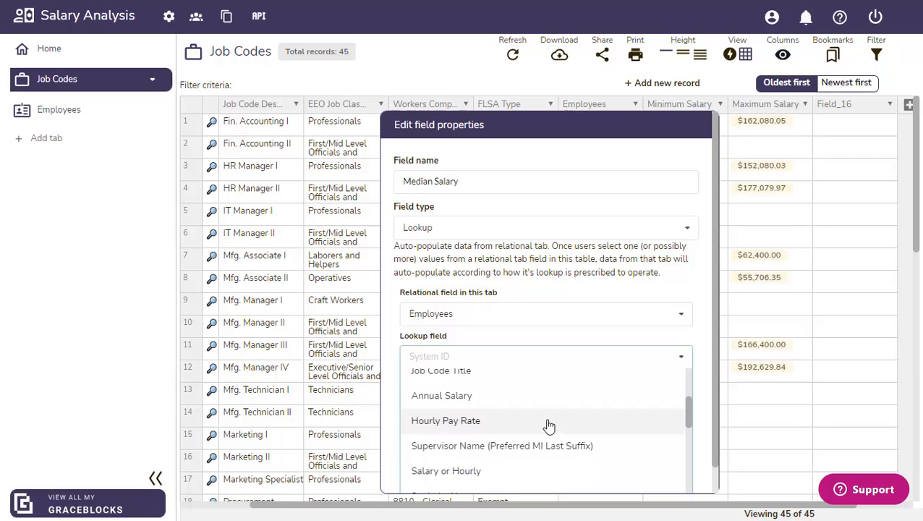
pyautogui.click(533, 400)
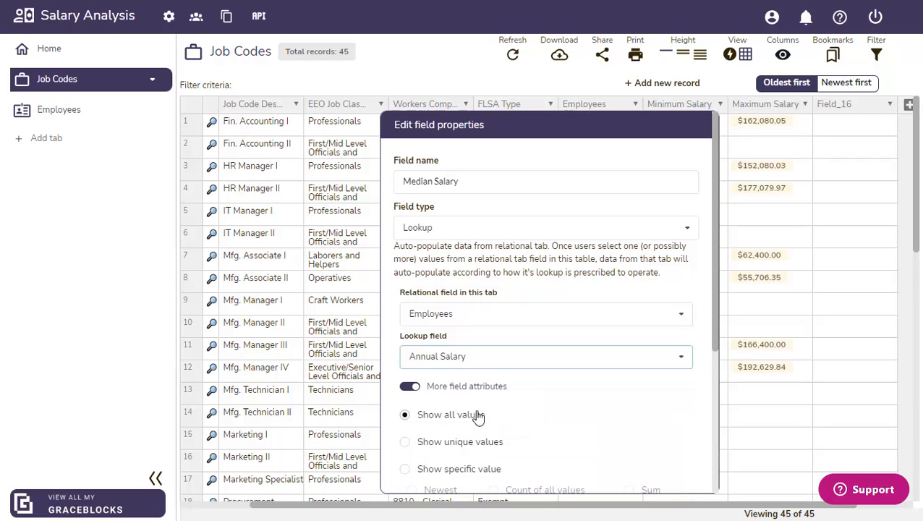
# Set the Median Salary lookup to show a specific value, using Median.
pyautogui.click(423, 468)
pyautogui.scroll(-3, 624, 411)
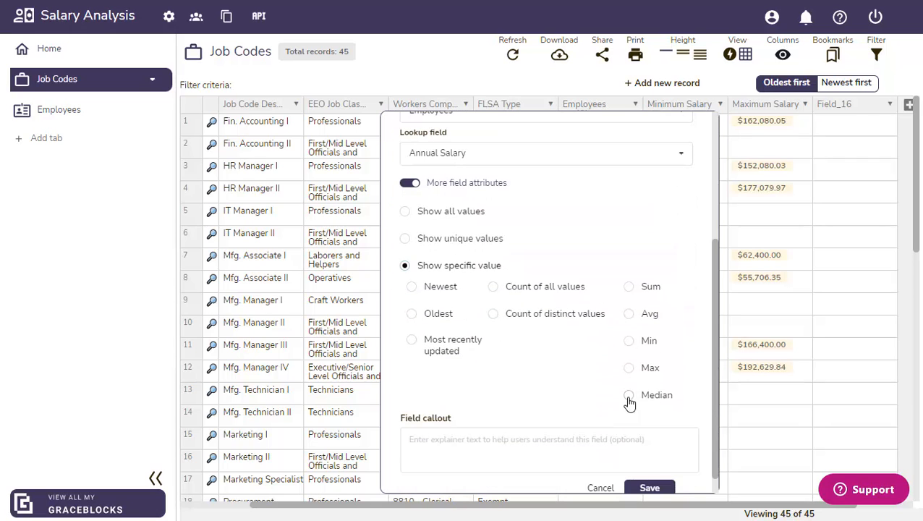
pyautogui.click(629, 397)
# Filter the Median Salary lookup to Employment Status Active and Leave of absence, apply the criteria and save the field.
pyautogui.click(478, 430)
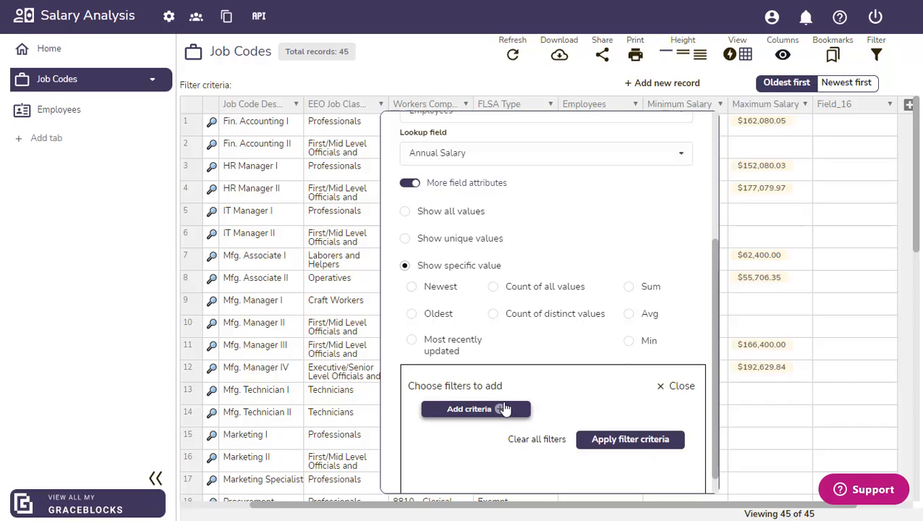
pyautogui.click(504, 409)
pyautogui.scroll(-3, 550, 367)
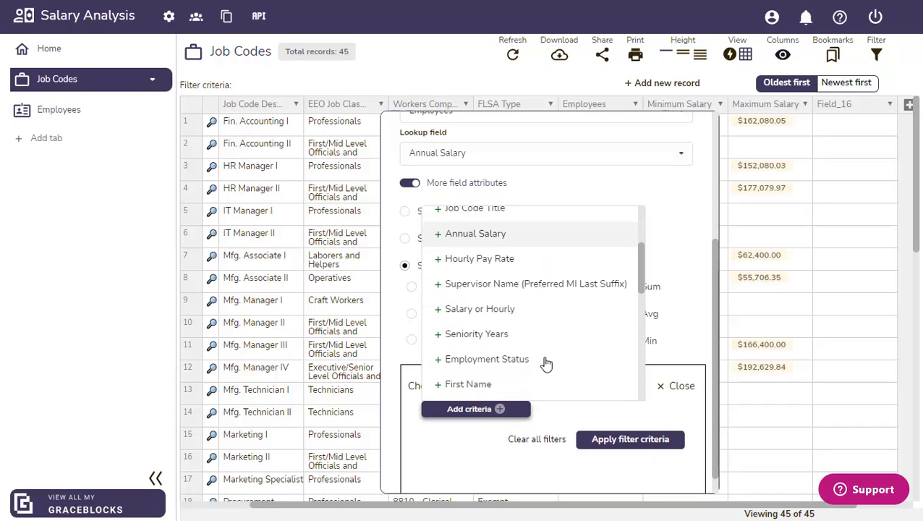
pyautogui.click(546, 360)
pyautogui.click(504, 439)
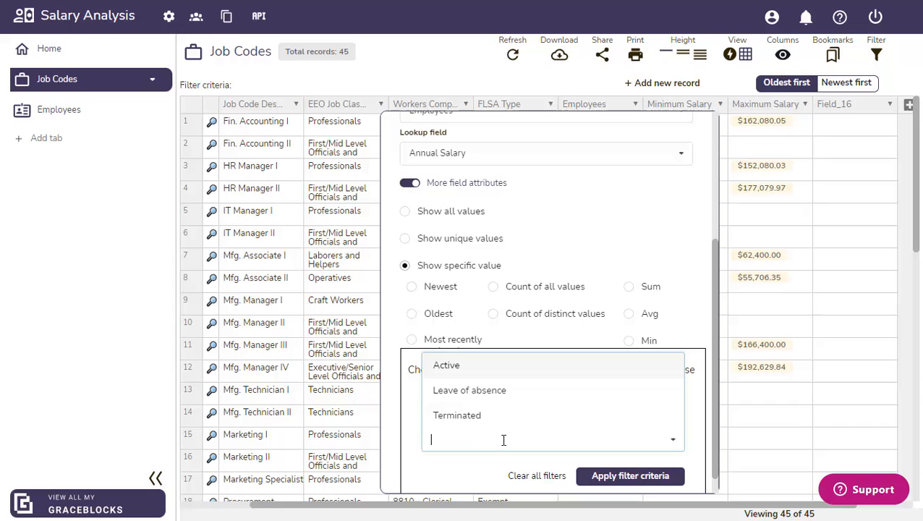
pyautogui.click(456, 365)
pyautogui.click(468, 394)
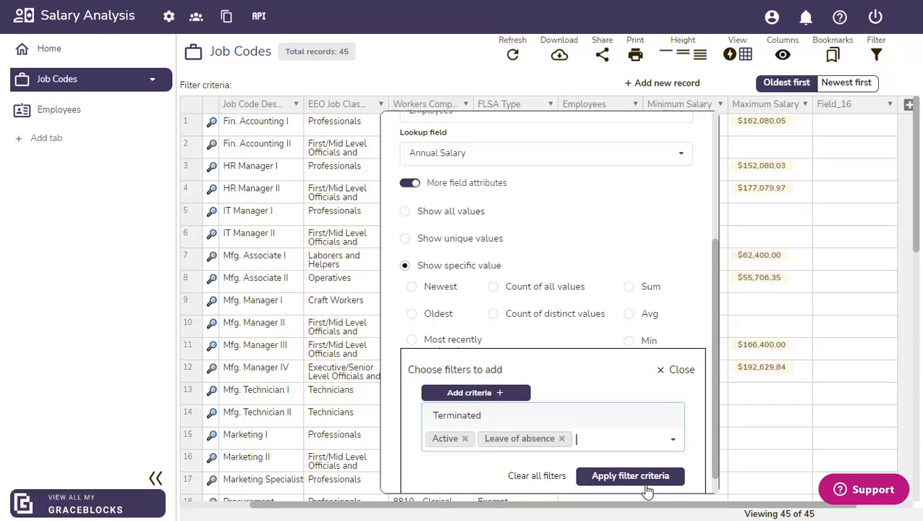
pyautogui.click(638, 478)
pyautogui.scroll(-1, 659, 459)
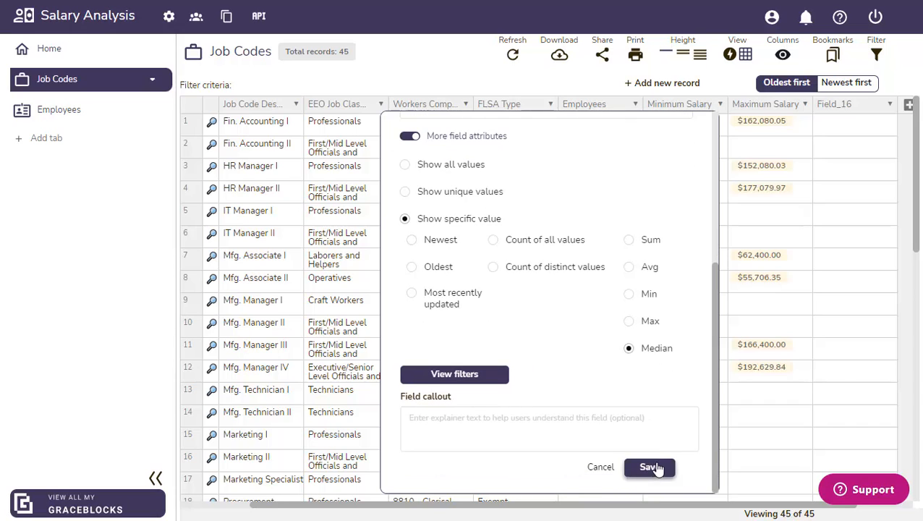
pyautogui.click(650, 466)
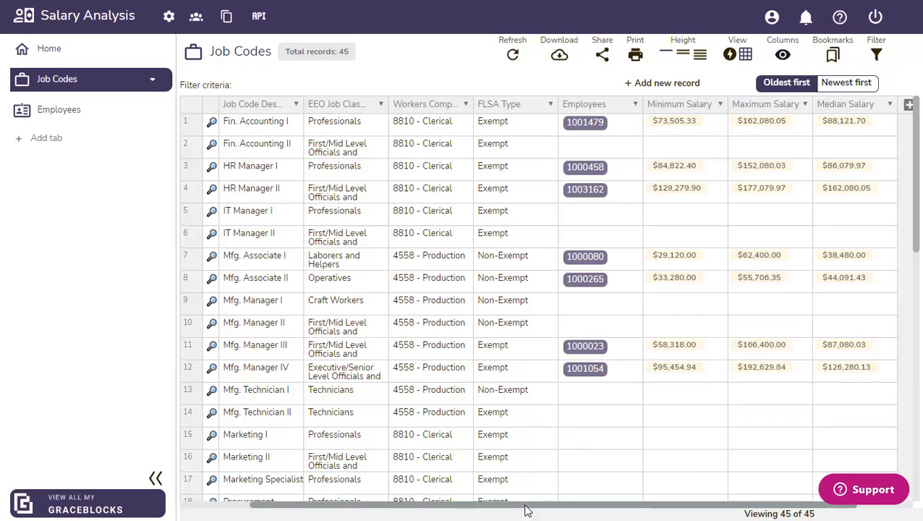
# Open the FAAC1 job code record and move Minimum Salary to the start of the Additional fields section.
pyautogui.moveTo(527, 511); pyautogui.dragTo(456, 511)
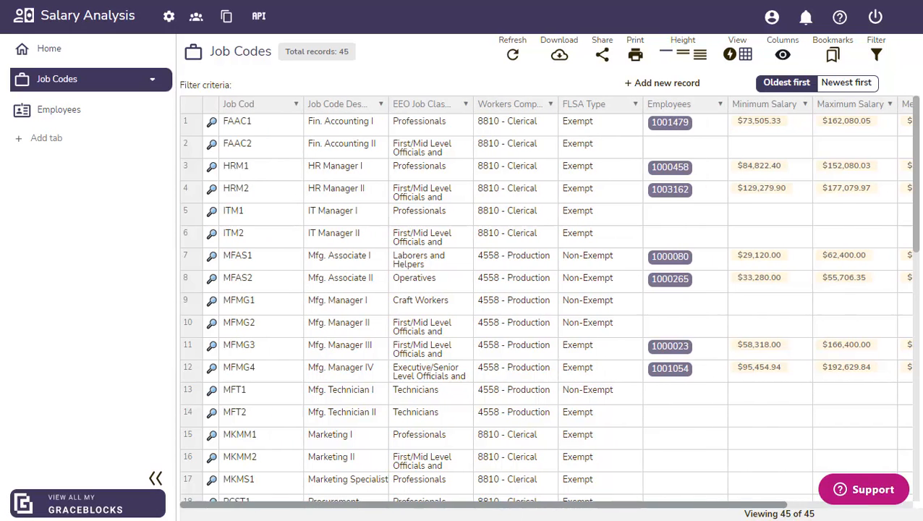
pyautogui.click(213, 124)
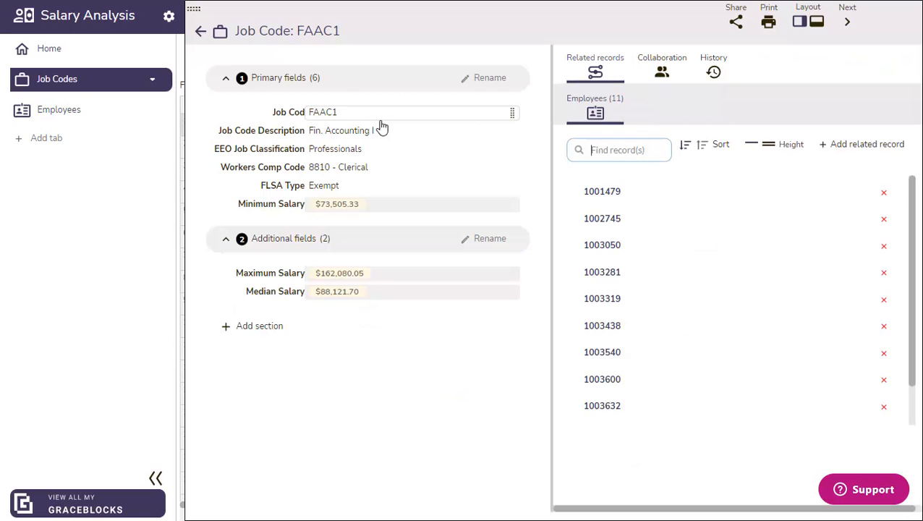
pyautogui.moveTo(289, 204); pyautogui.dragTo(295, 245)
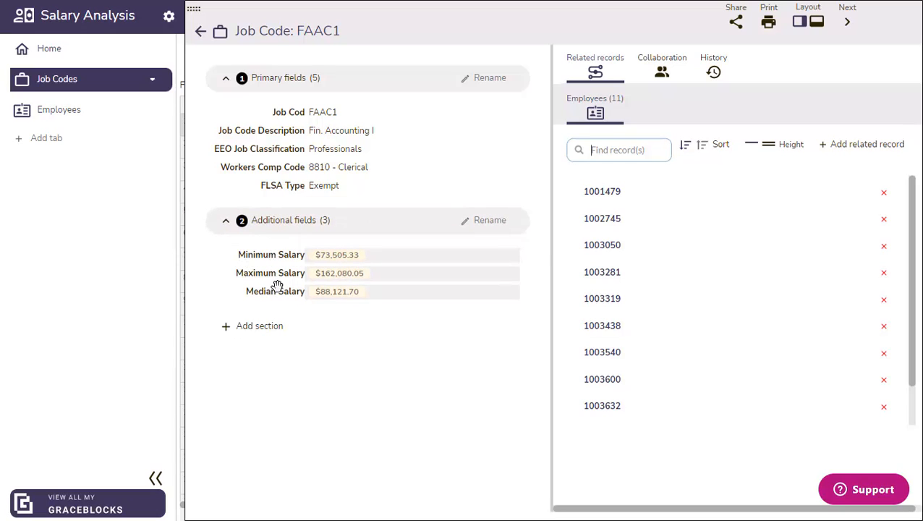
# Rename the record's Additional fields section to Salary Analysis.
pyautogui.click(485, 223)
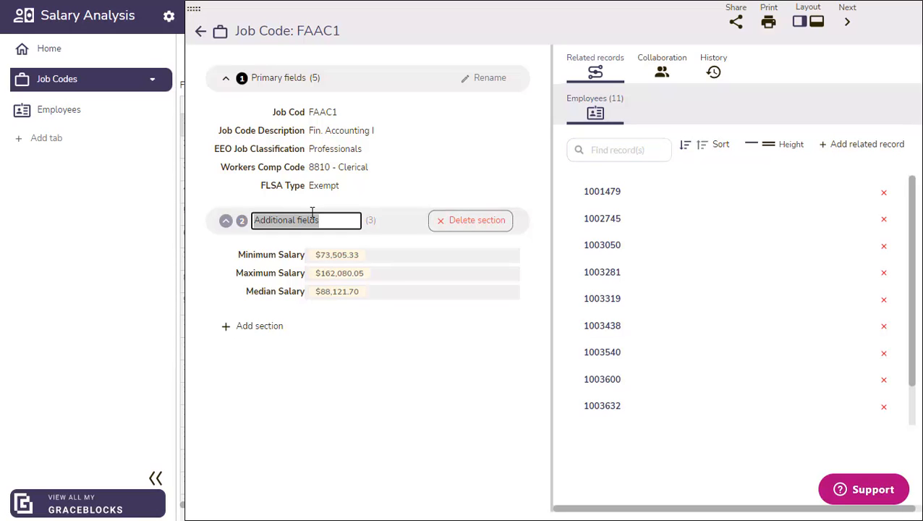
pyautogui.write('Salary Analysis')
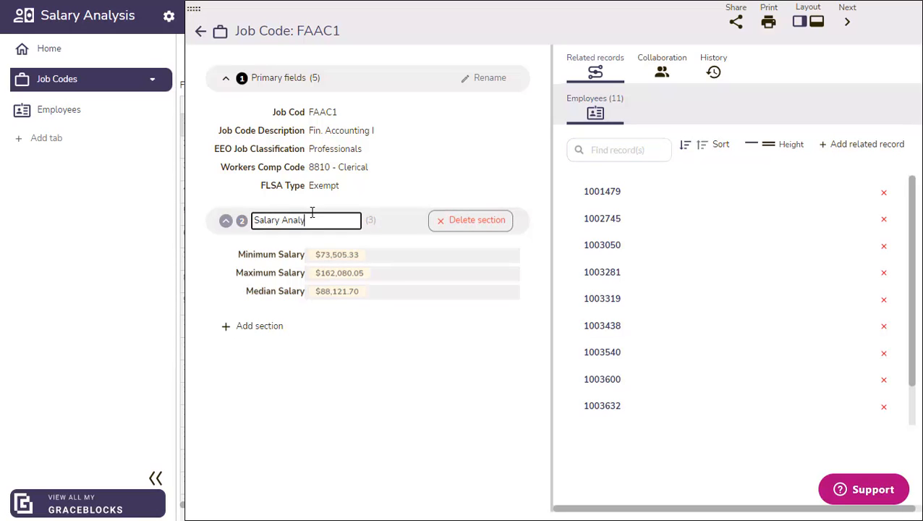
pyautogui.click(217, 267)
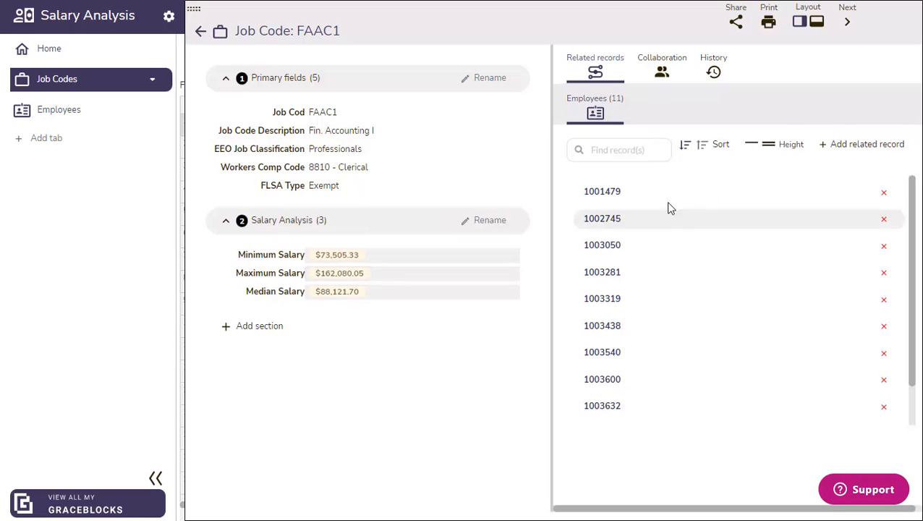
# Preview FAAC1's related employees at medium height, restore the compact height and return to the Job Codes list.
pyautogui.click(769, 146)
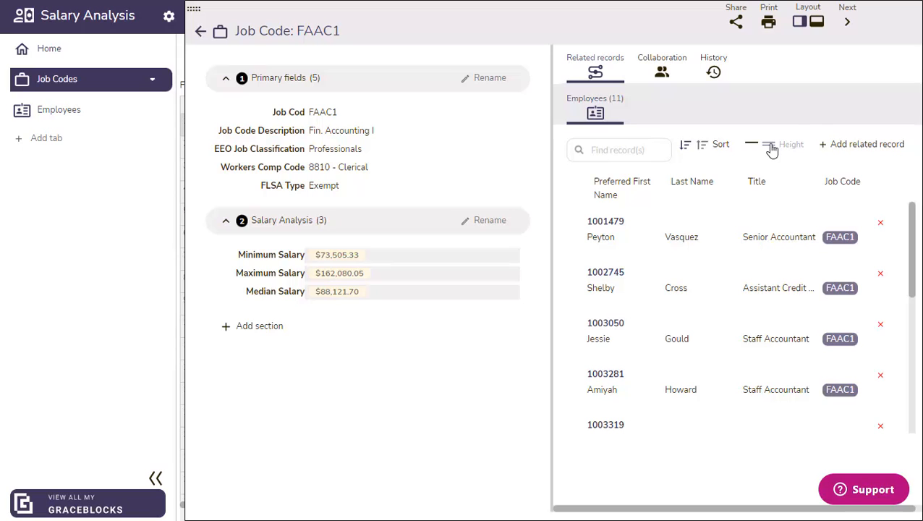
pyautogui.click(749, 146)
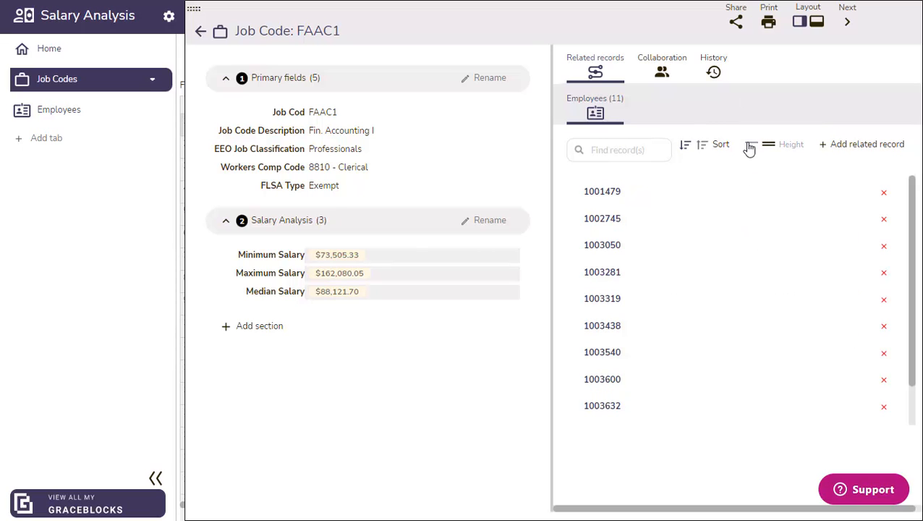
pyautogui.click(199, 35)
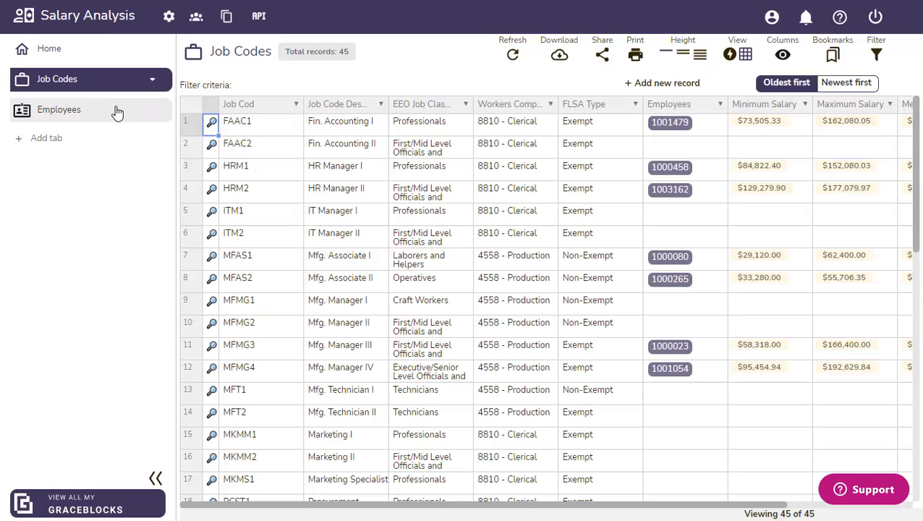
# Set the Employees tab's record identifier to Employment Status, Last Name and Employee Number, and save the tab properties.
pyautogui.click(117, 113)
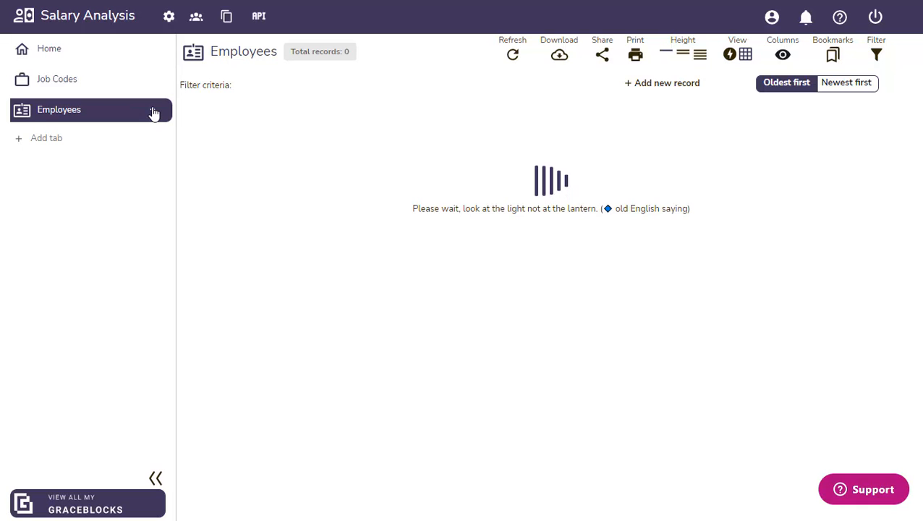
pyautogui.click(153, 113)
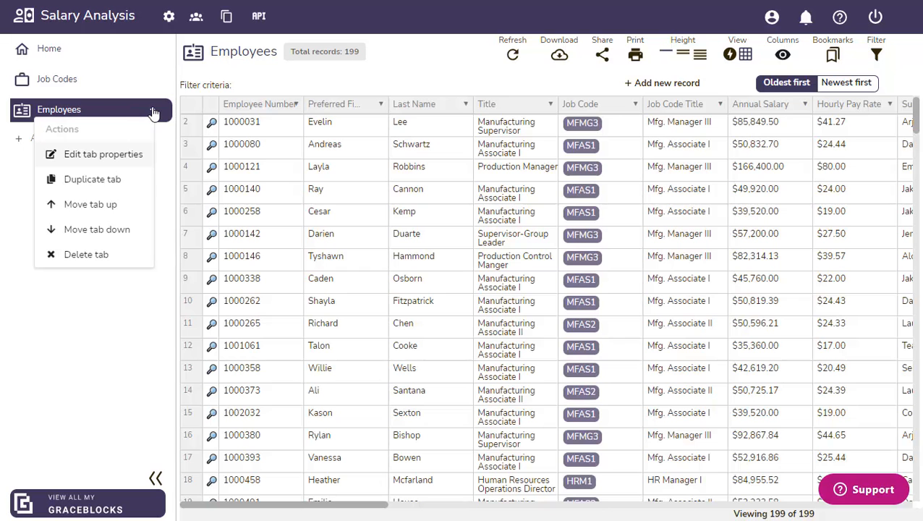
pyautogui.click(94, 166)
pyautogui.click(287, 406)
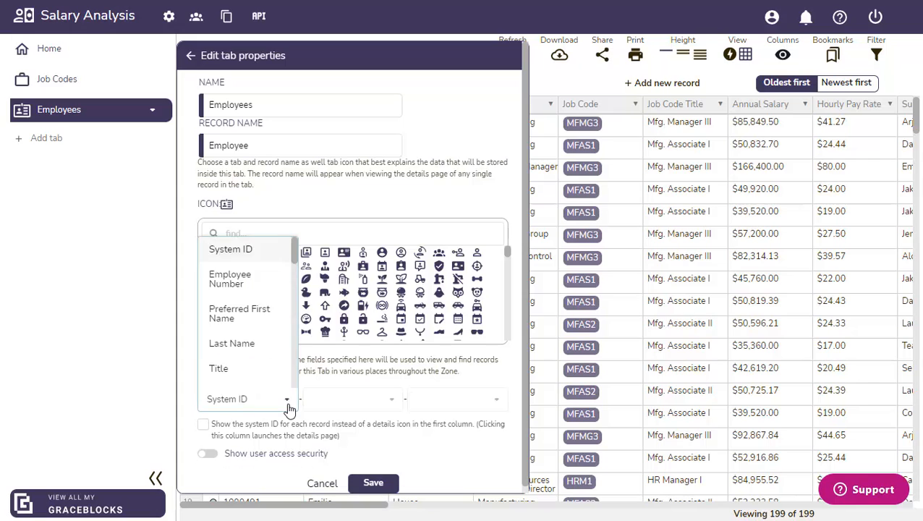
pyautogui.click(262, 328)
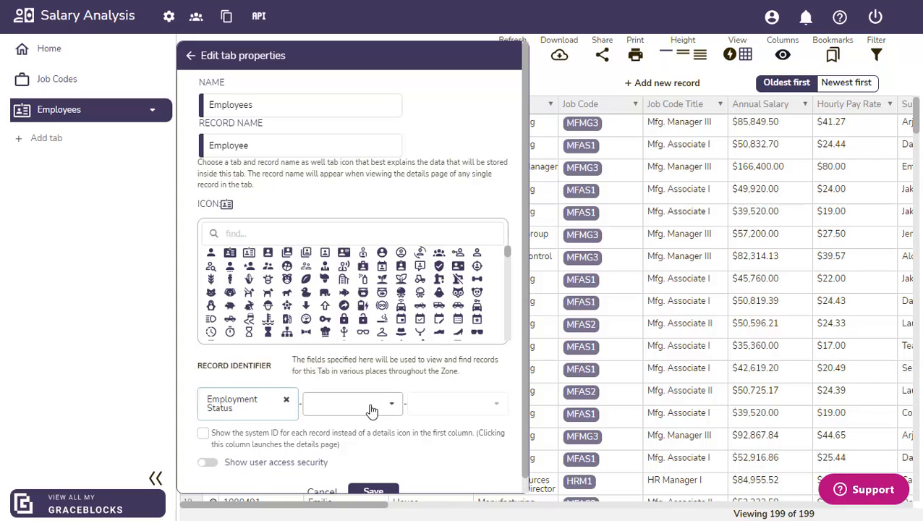
pyautogui.click(371, 407)
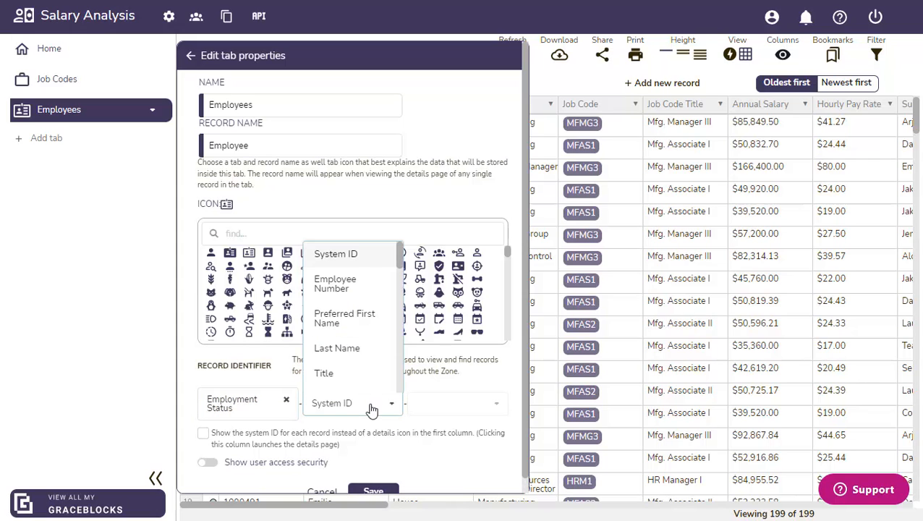
pyautogui.click(360, 348)
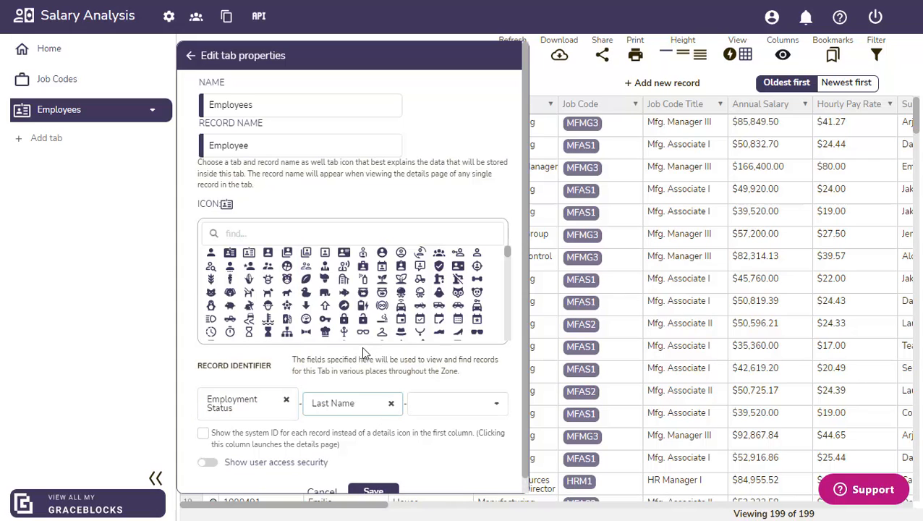
pyautogui.click(468, 412)
pyautogui.click(464, 288)
pyautogui.scroll(-1, 401, 333)
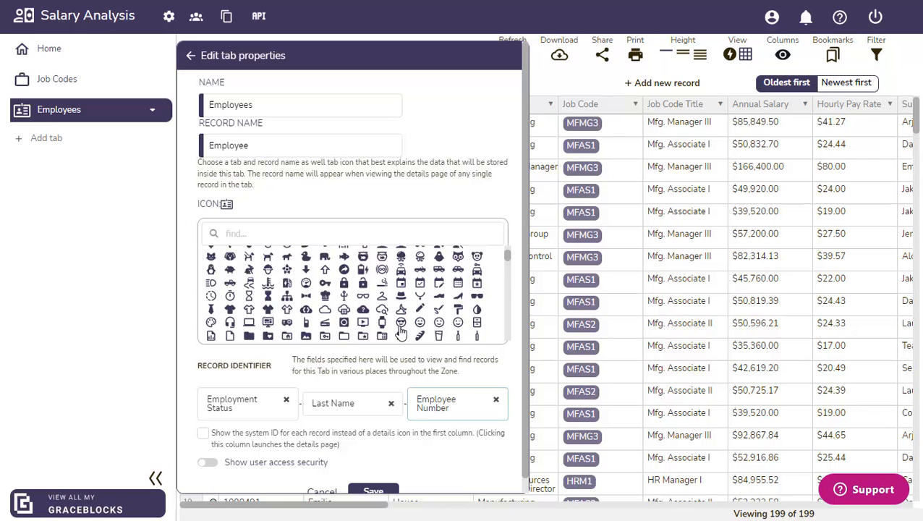
pyautogui.click(372, 491)
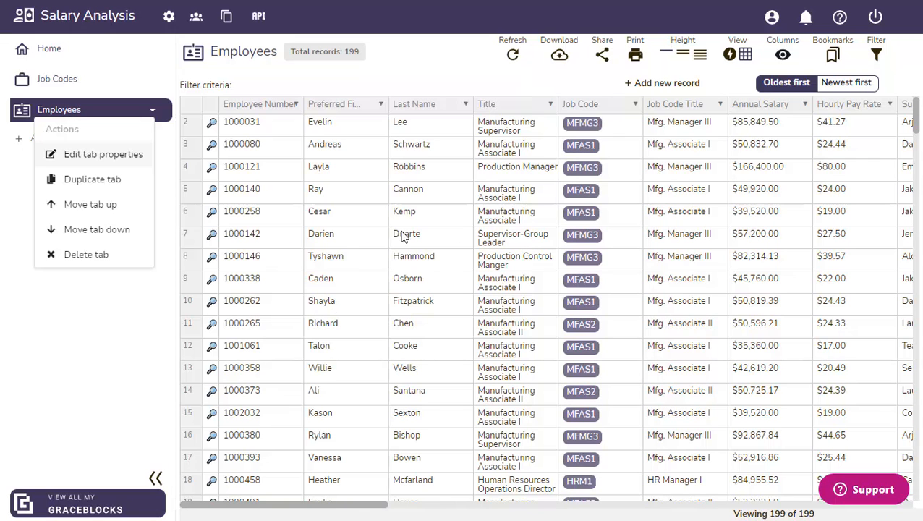
# Move the Annual Salary column right after Employee Number in the Employees grid, and review FAAC1's related employees at medium height.
pyautogui.moveTo(758, 104); pyautogui.dragTo(387, 124)
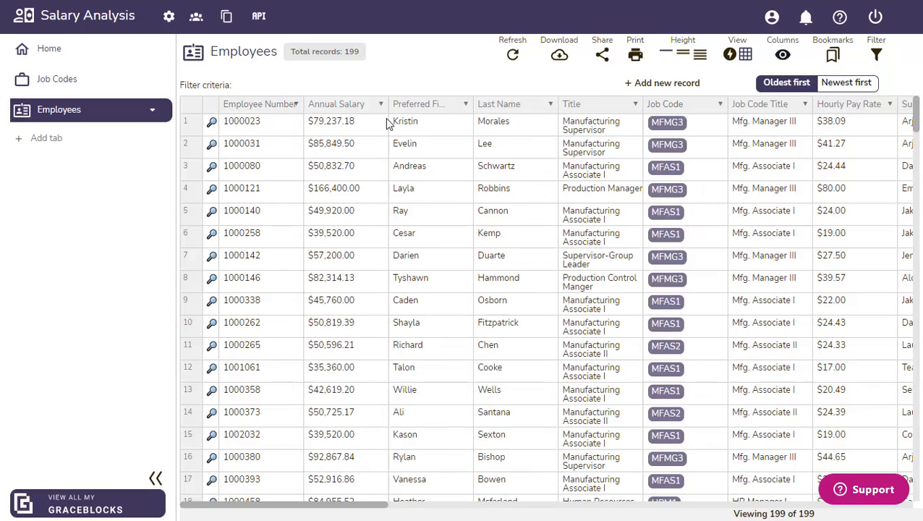
pyautogui.click(92, 81)
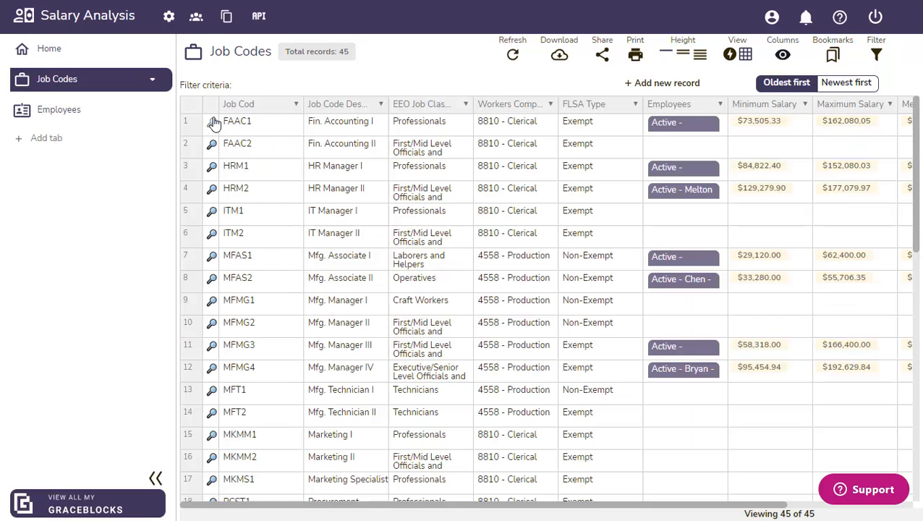
pyautogui.click(212, 123)
pyautogui.click(766, 144)
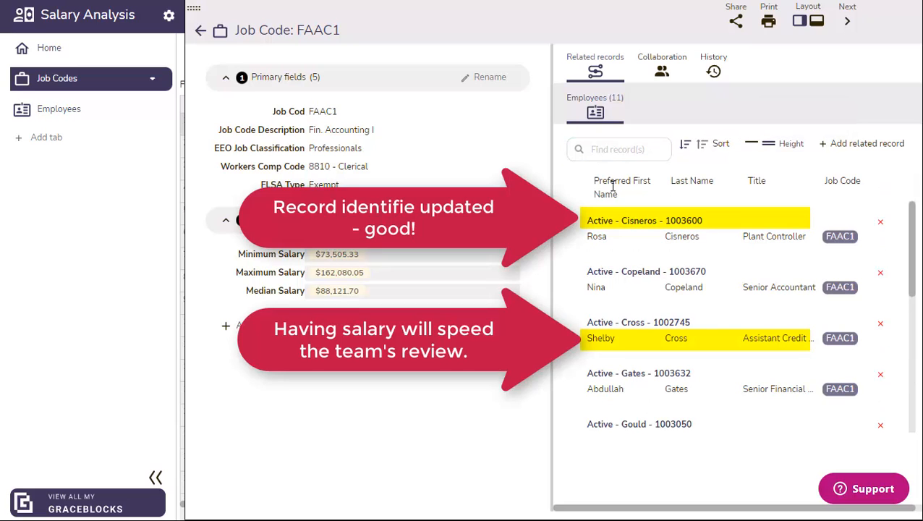
# Move Annual Salary directly below Employee Number in the first related employee's Primary fields and return to the FAAC1 record.
pyautogui.click(616, 227)
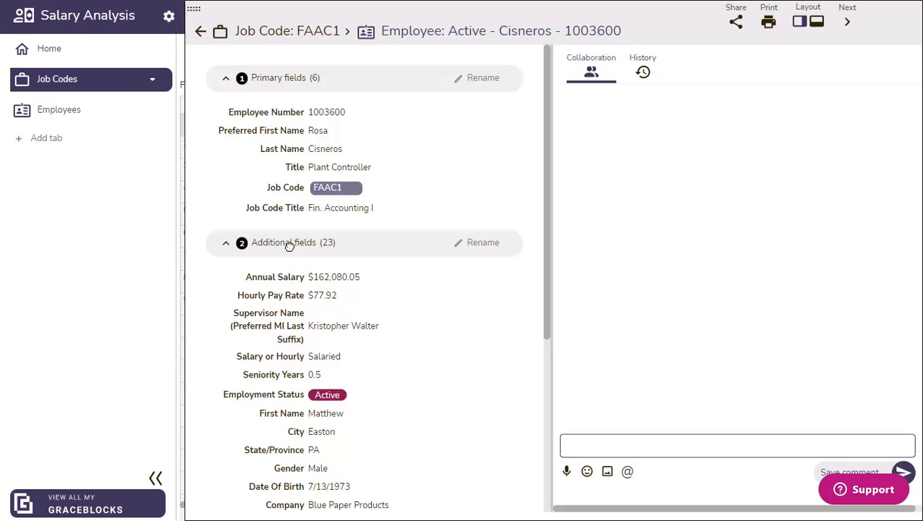
pyautogui.moveTo(289, 246); pyautogui.dragTo(272, 123)
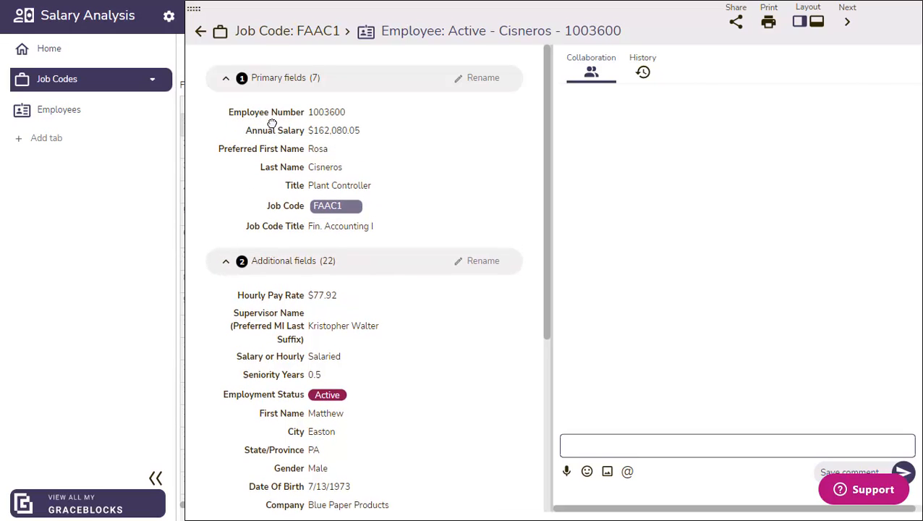
pyautogui.click(318, 32)
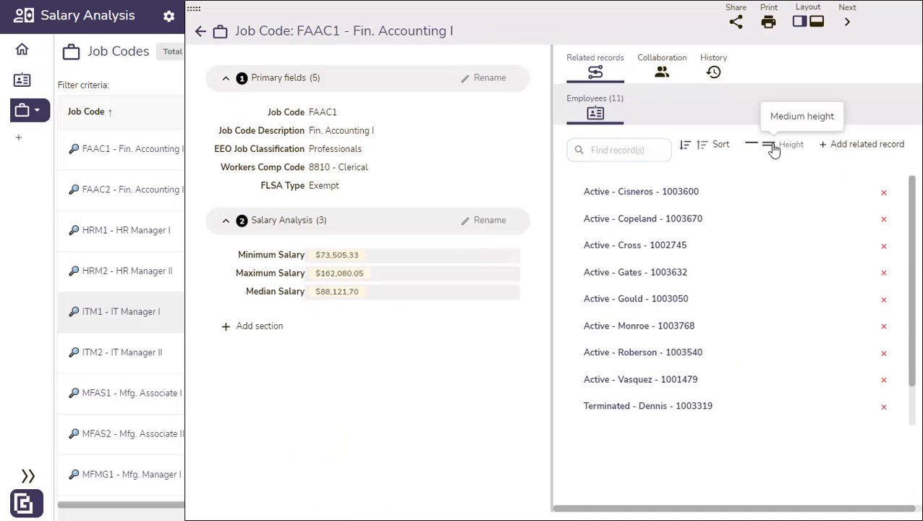
# Show FAAC1's related employees at medium height and advance to the HRM1 - HR Manager I record.
pyautogui.click(771, 147)
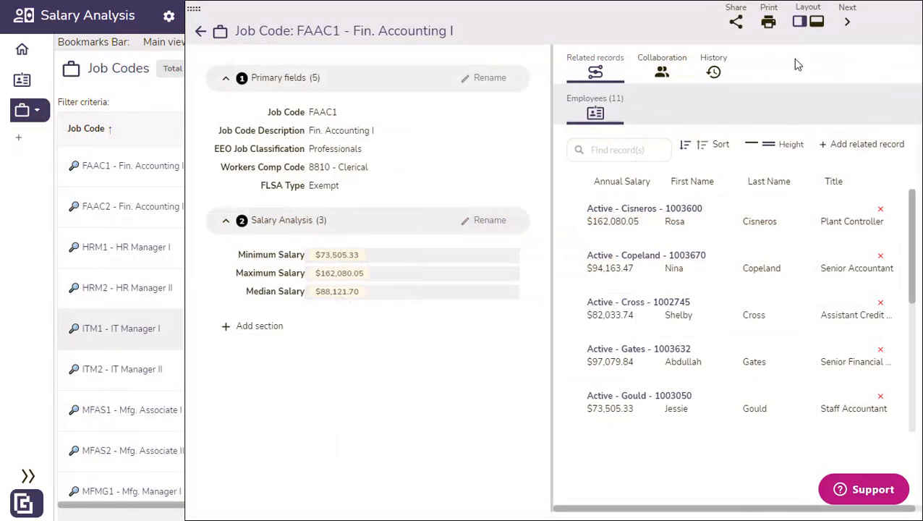
pyautogui.click(848, 23)
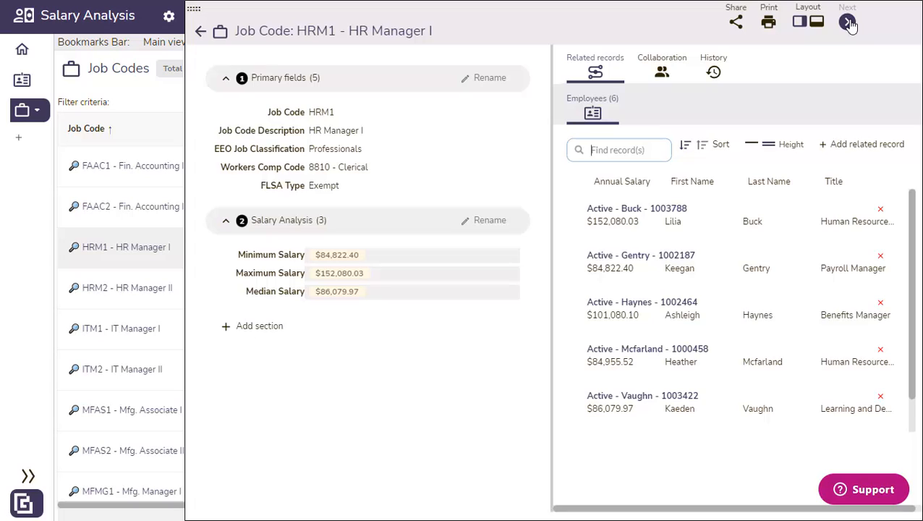
# Change the first related employee's Notes to "New Code - edits save automatically" and return to the HRM1 job code record.
pyautogui.click(654, 216)
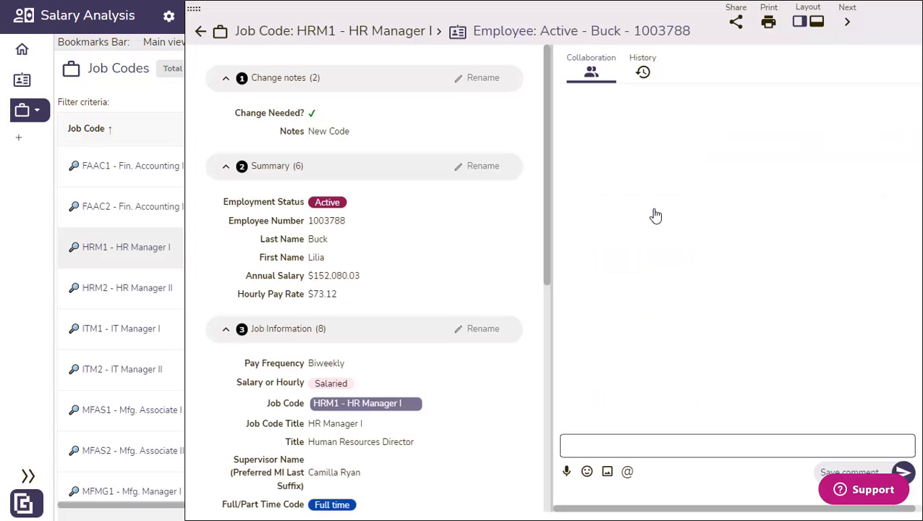
pyautogui.click(339, 130)
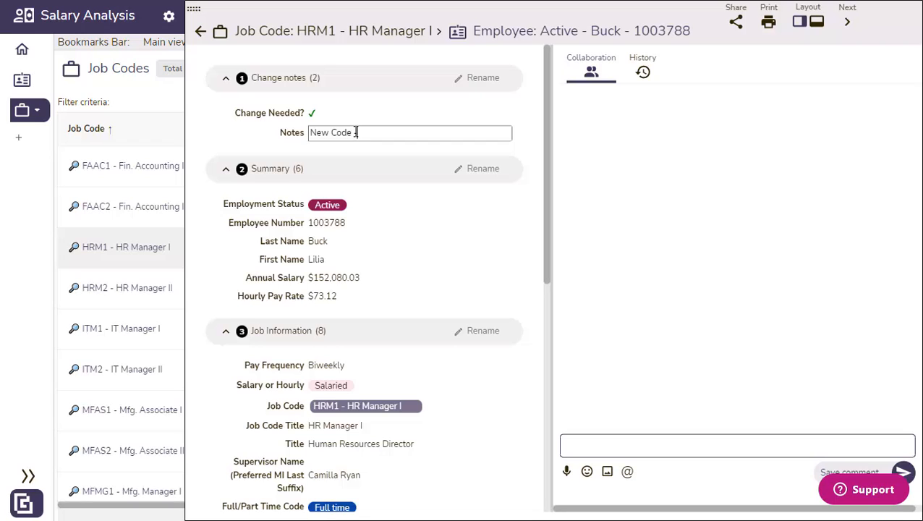
pyautogui.write('- edits save automatically')
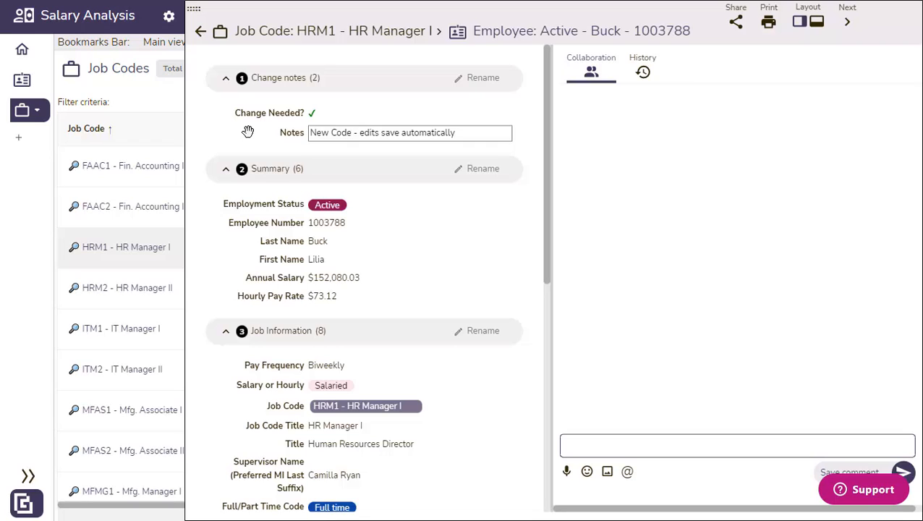
pyautogui.click(522, 197)
pyautogui.click(384, 32)
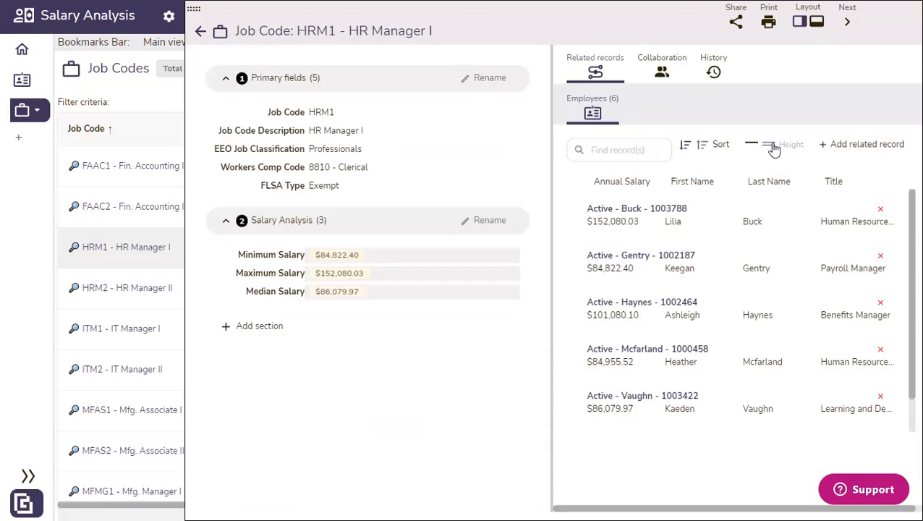
# Apply the Main view bookmark to the Job Codes table and review the saved bookmarks and the option for creating one.
pyautogui.click(847, 22)
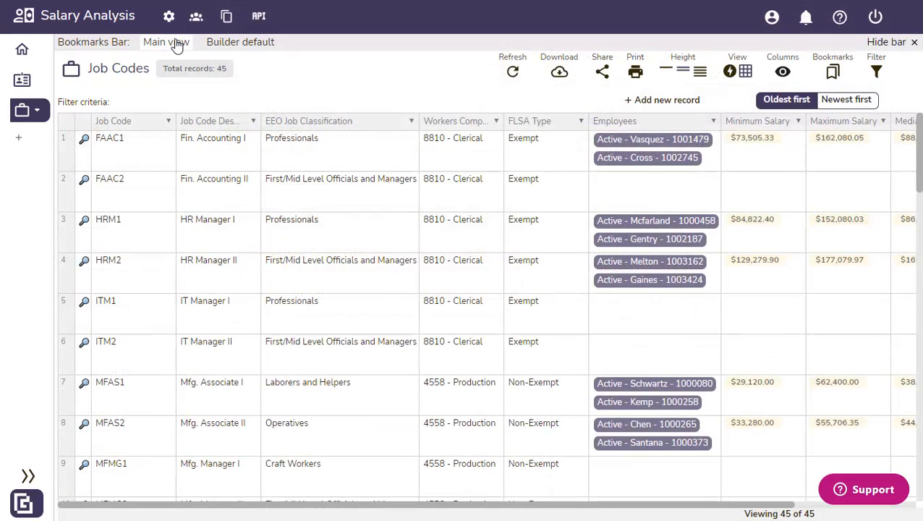
pyautogui.click(175, 43)
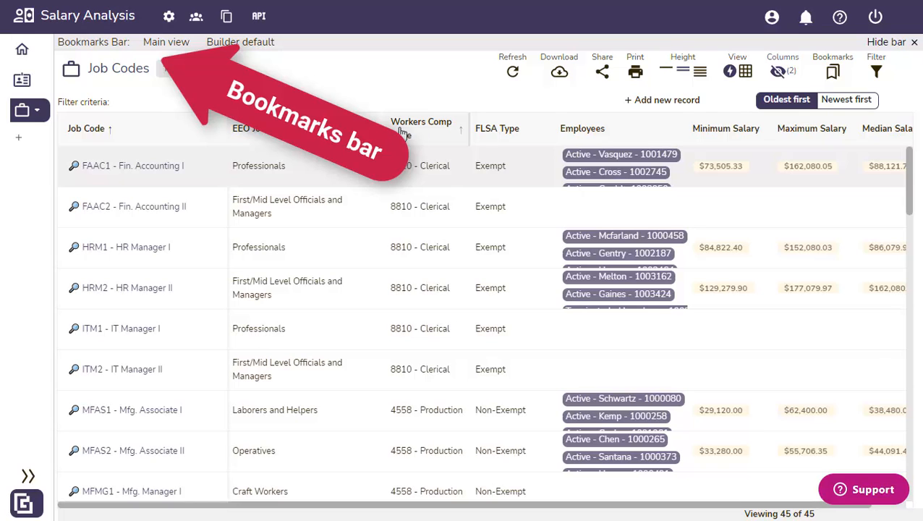
pyautogui.click(833, 73)
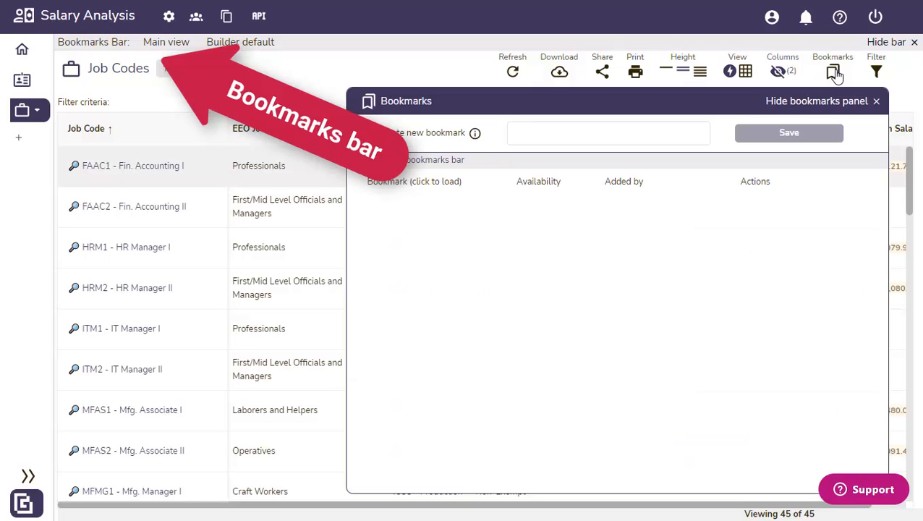
pyautogui.click(588, 135)
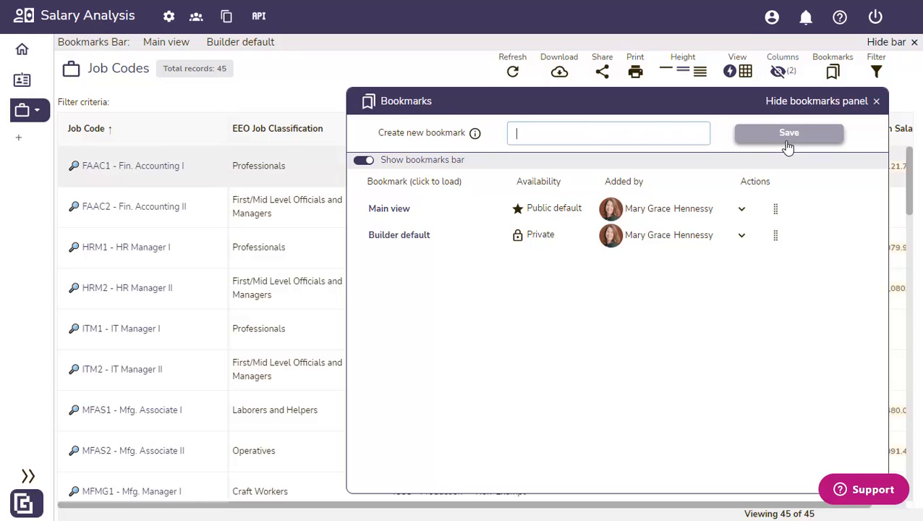
pyautogui.click(811, 101)
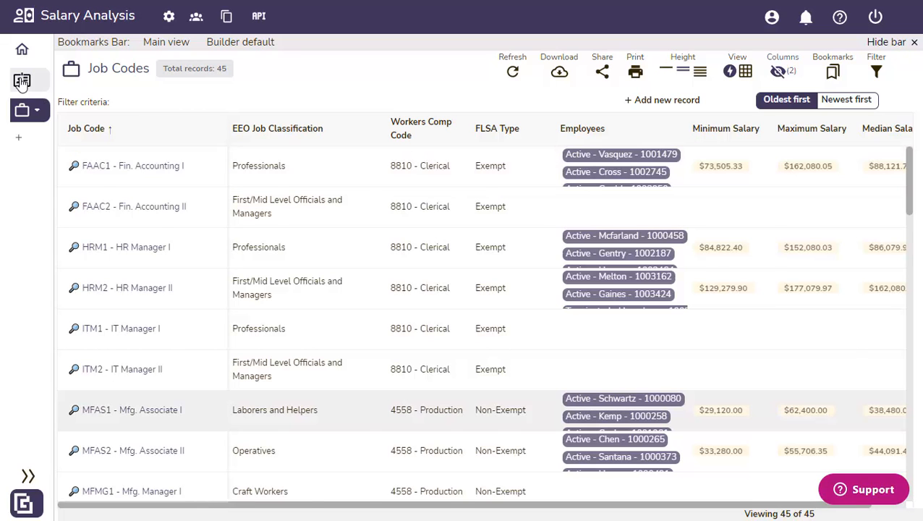
# Filter the Employees table to records with Change Needed? equal to true and examine their Notes.
pyautogui.click(22, 80)
pyautogui.click(876, 71)
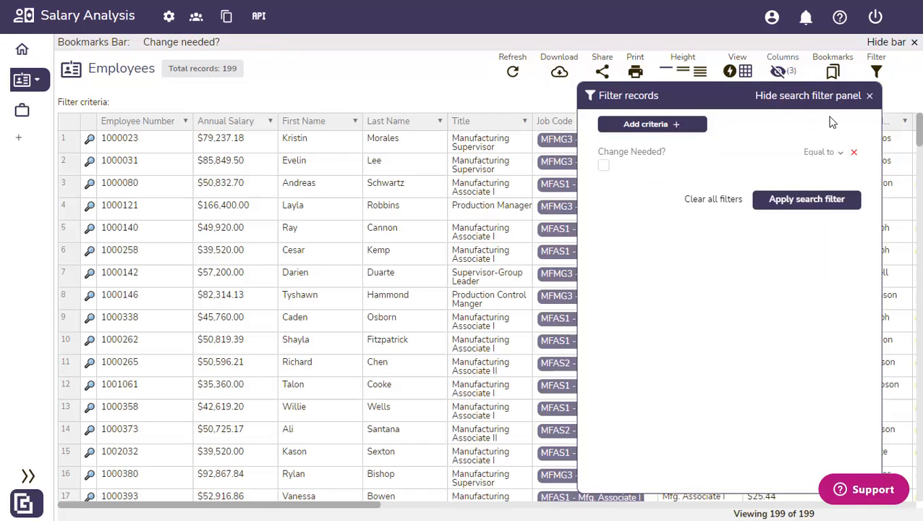
pyautogui.click(603, 172)
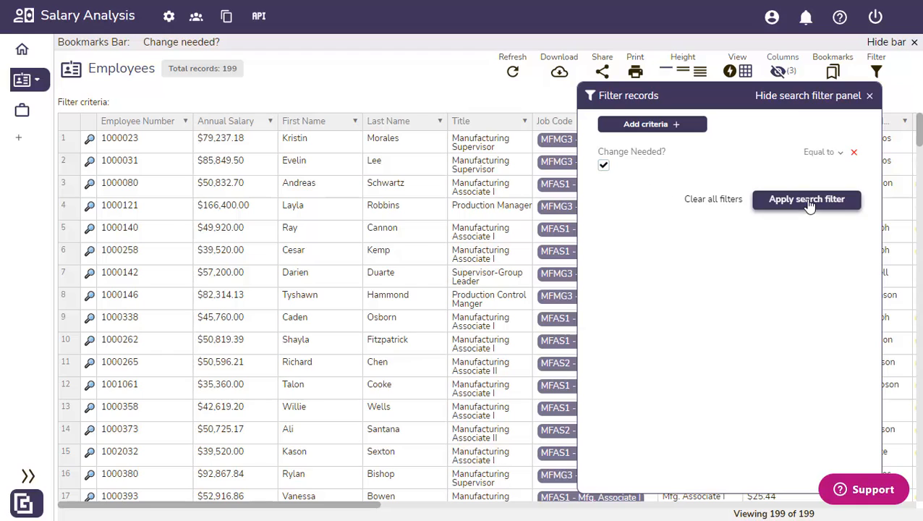
pyautogui.click(809, 204)
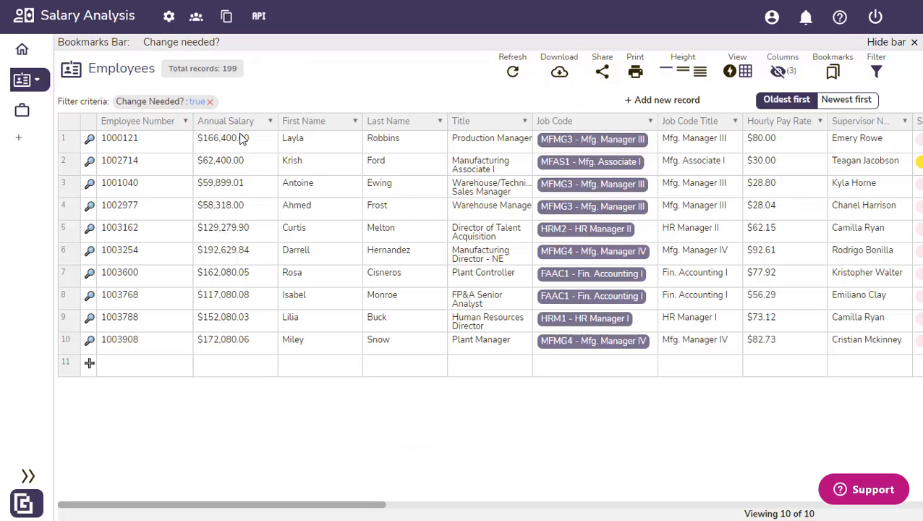
pyautogui.hscroll(10, 643, 485)
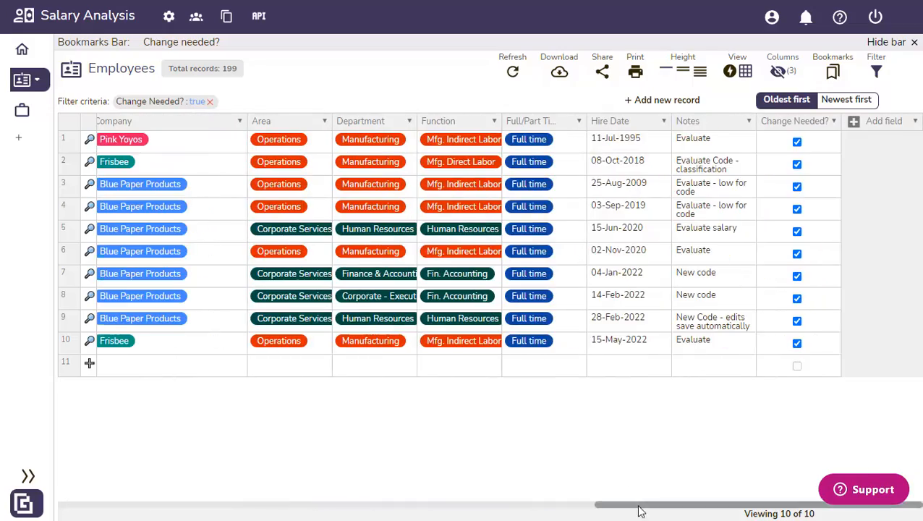